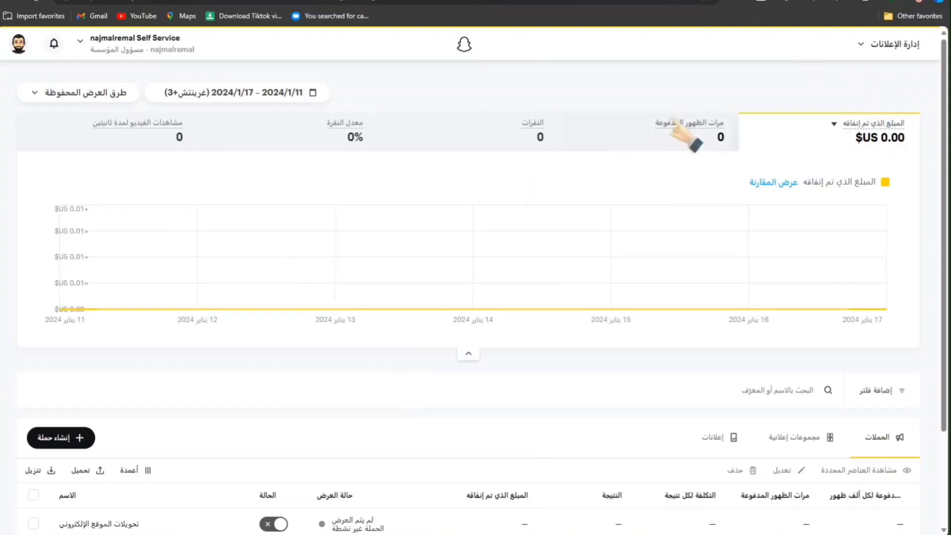
left_click(857, 40)
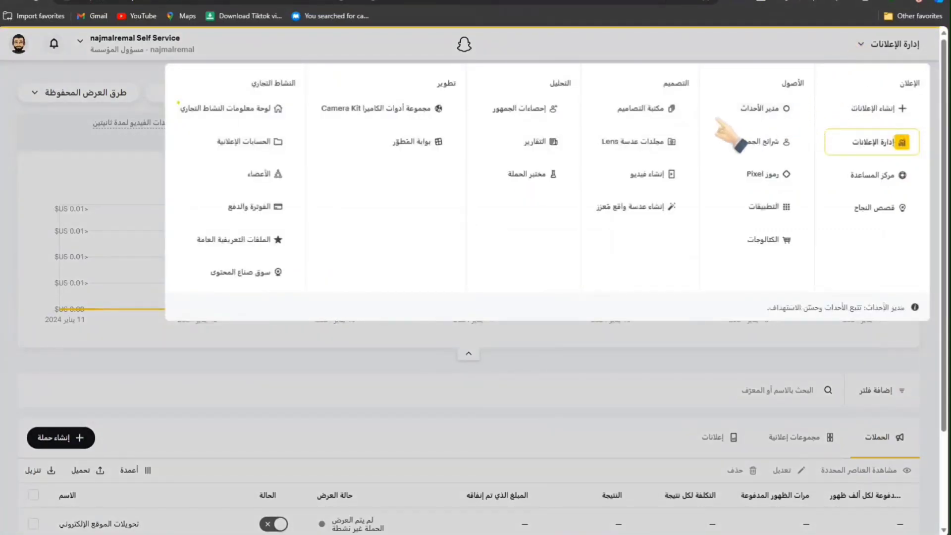
left_click(881, 105)
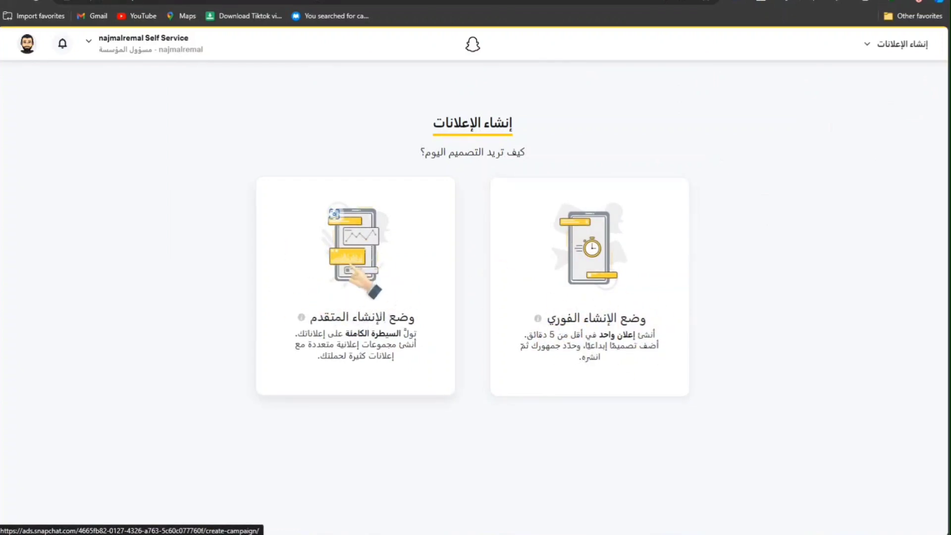
left_click(351, 270)
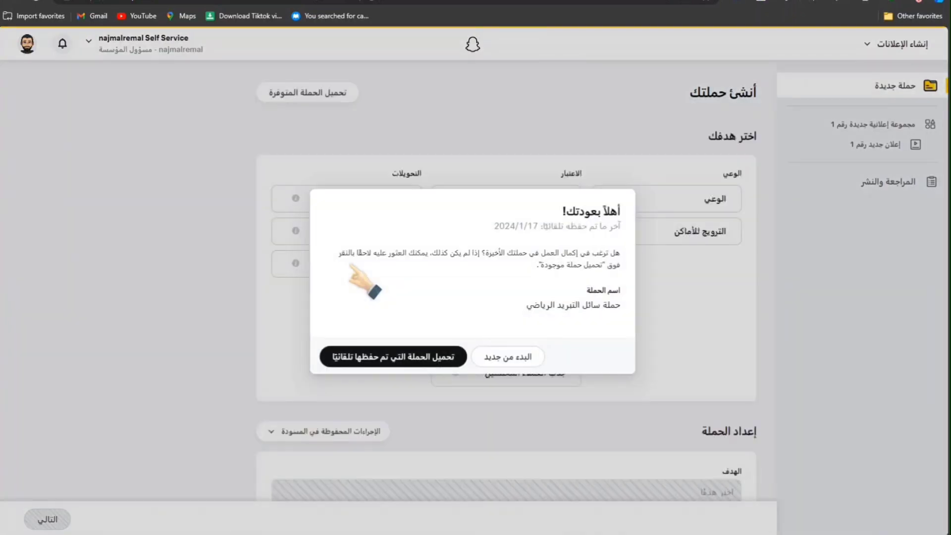
left_click(480, 345)
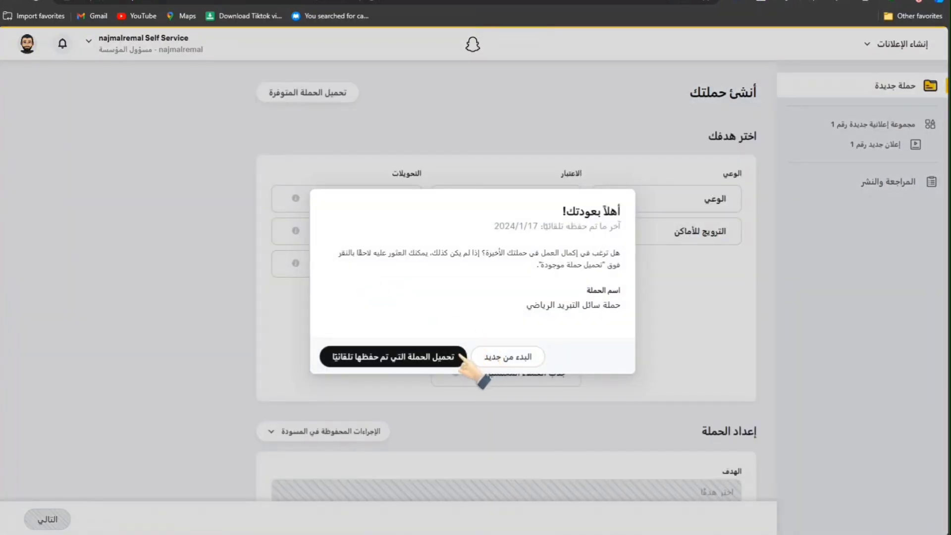
left_click(483, 356)
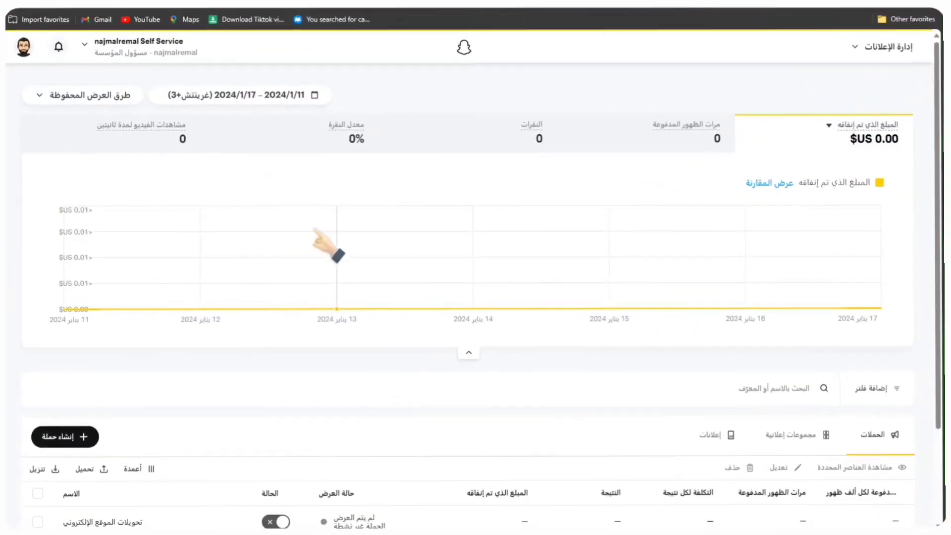
Start a new campaign from scratch in advanced create mode instead of loading the autosaved one
left_click(857, 40)
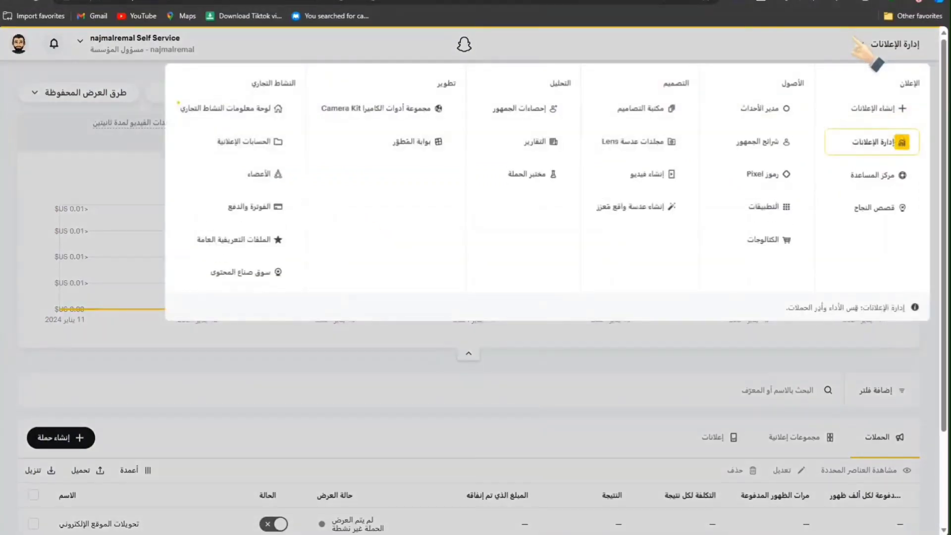
left_click(878, 107)
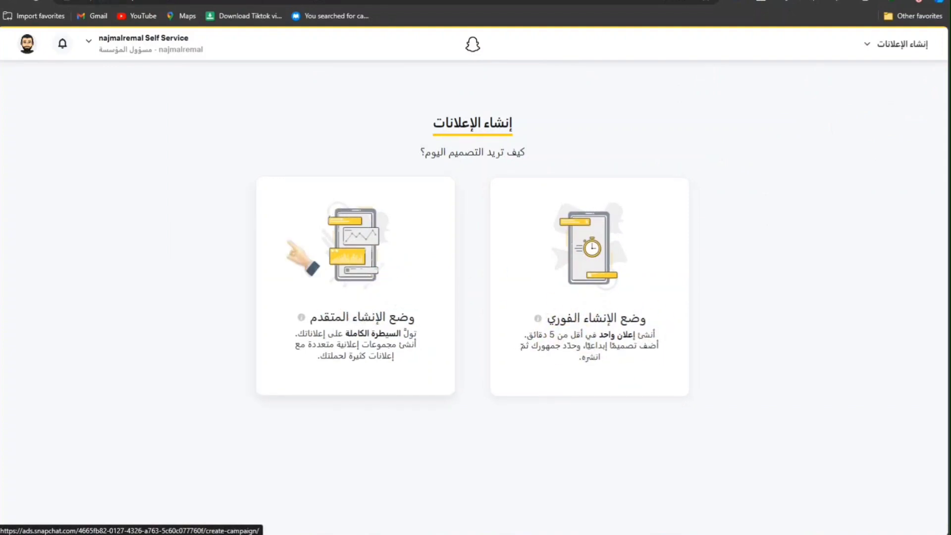
left_click(333, 216)
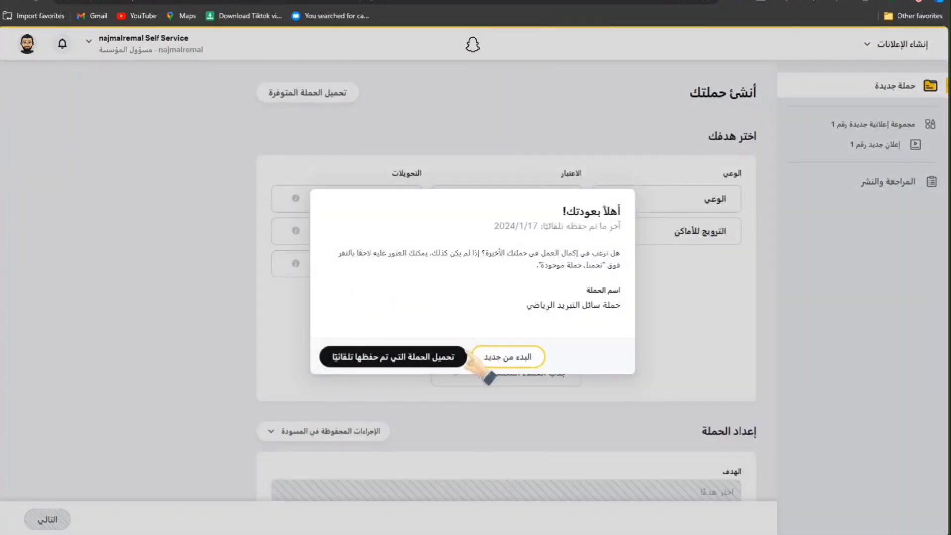
left_click(496, 360)
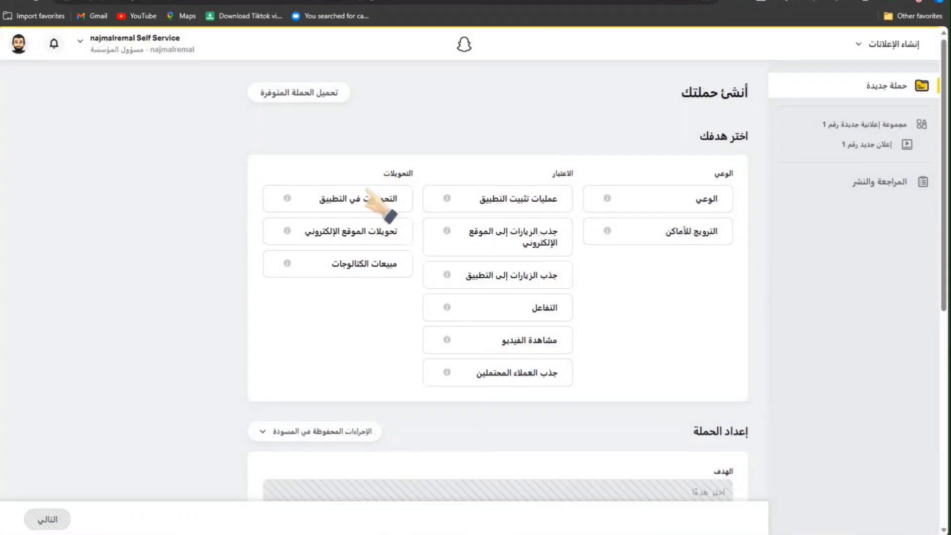
Choose website conversions (تحويلات الموقع الإلكتروني) as the campaign objective
left_click_drag(401, 164, 360, 162)
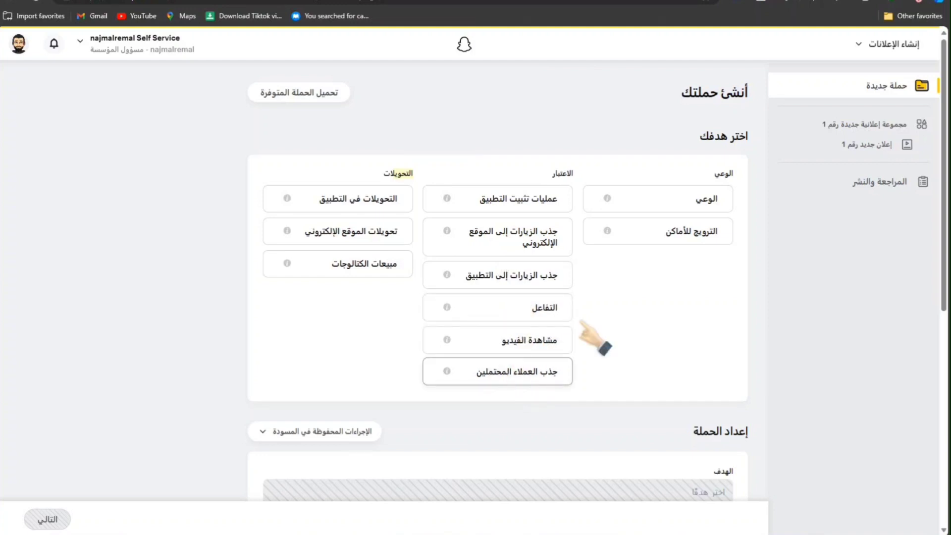
double_click(726, 172)
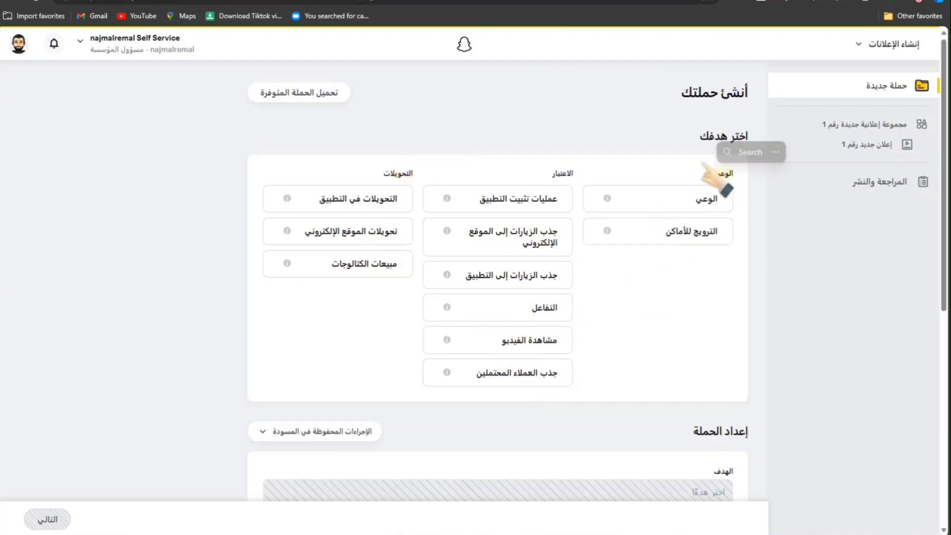
left_click_drag(726, 172, 609, 178)
left_click(521, 162)
left_click(535, 164)
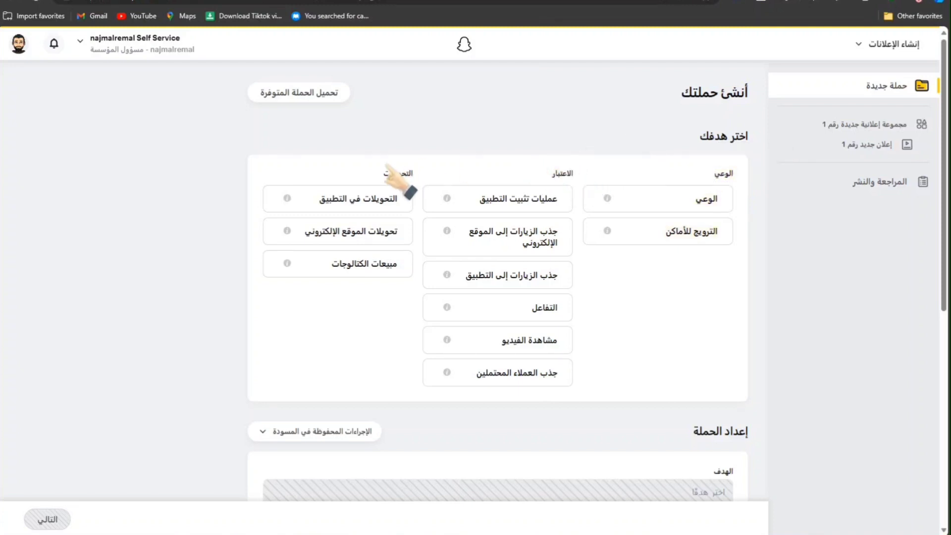
left_click_drag(399, 173, 395, 177)
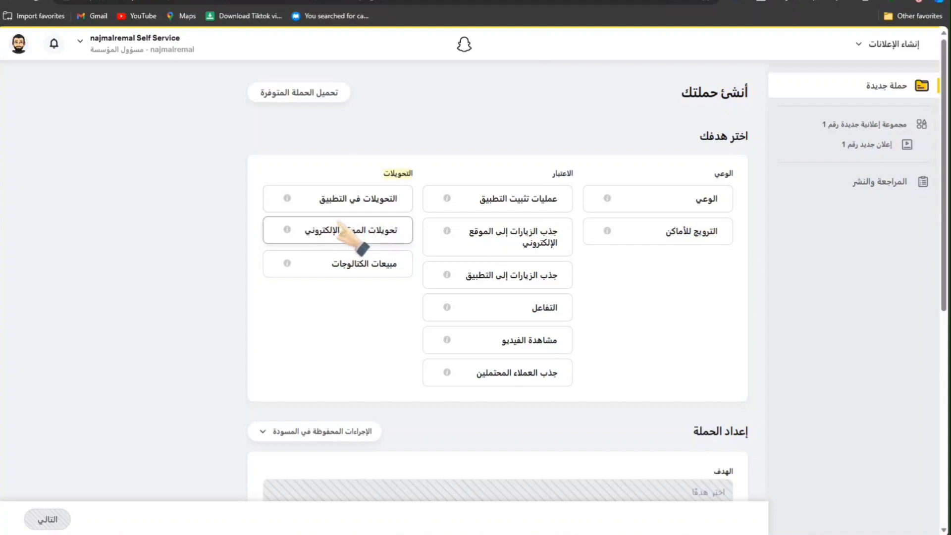
left_click(362, 221)
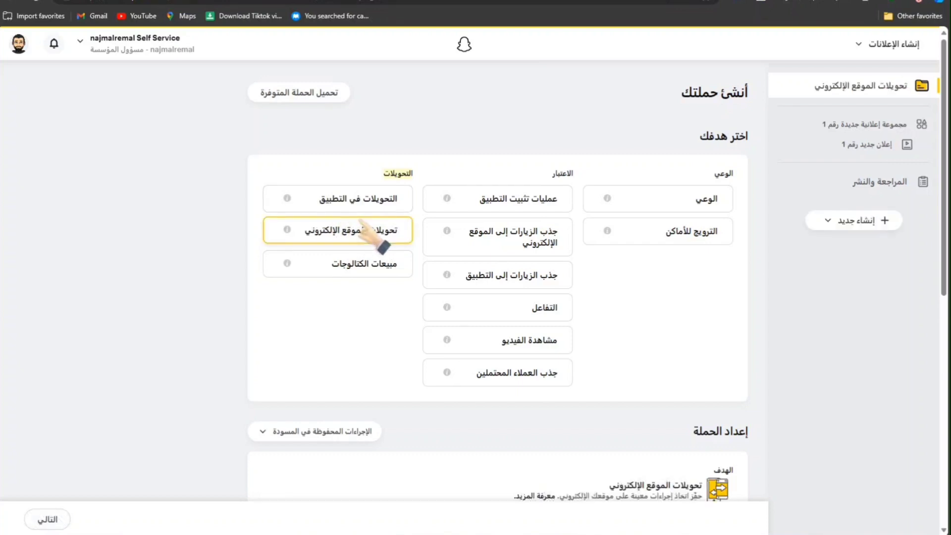
Name the campaign "حملة سائل التبريد الرياضي 1"
scroll(580, 399, "down", 4)
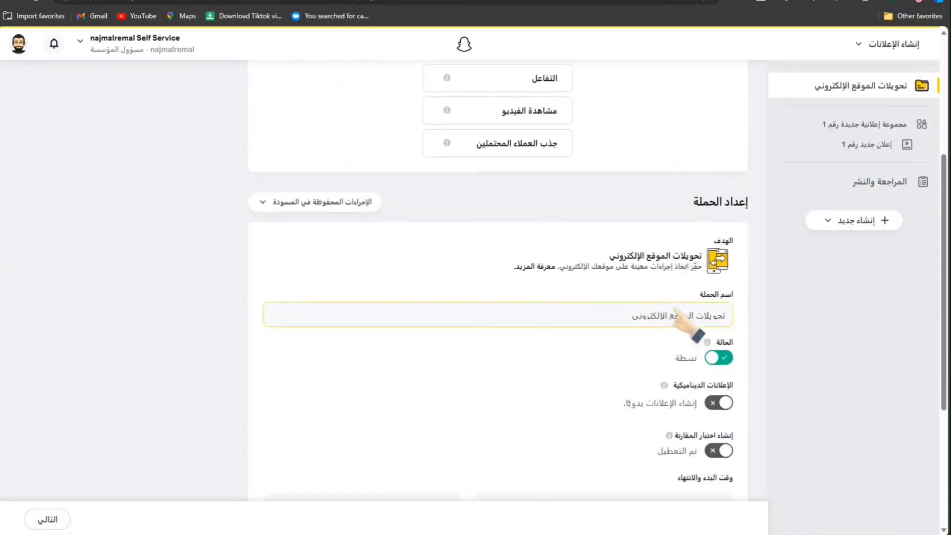
triple_click(674, 312)
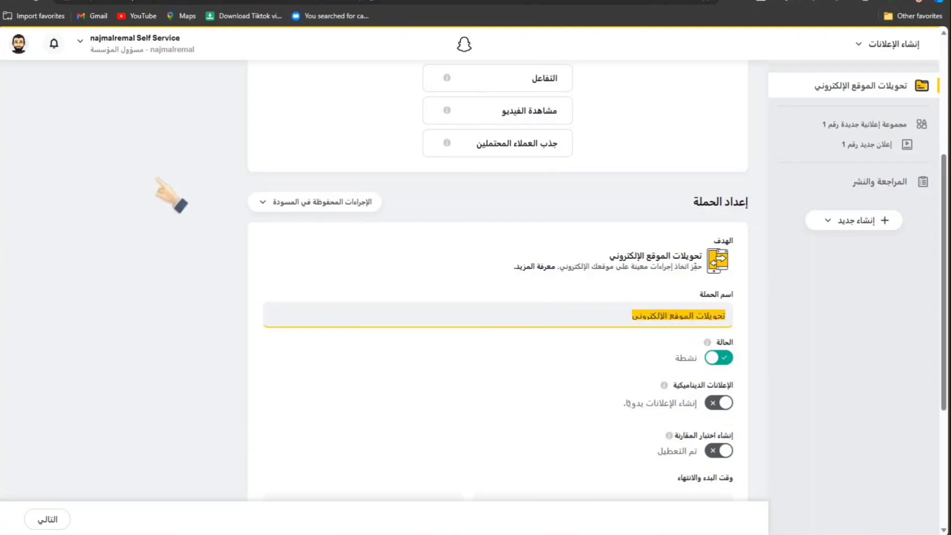
type("حملة سائل التبريد الرياضي 1")
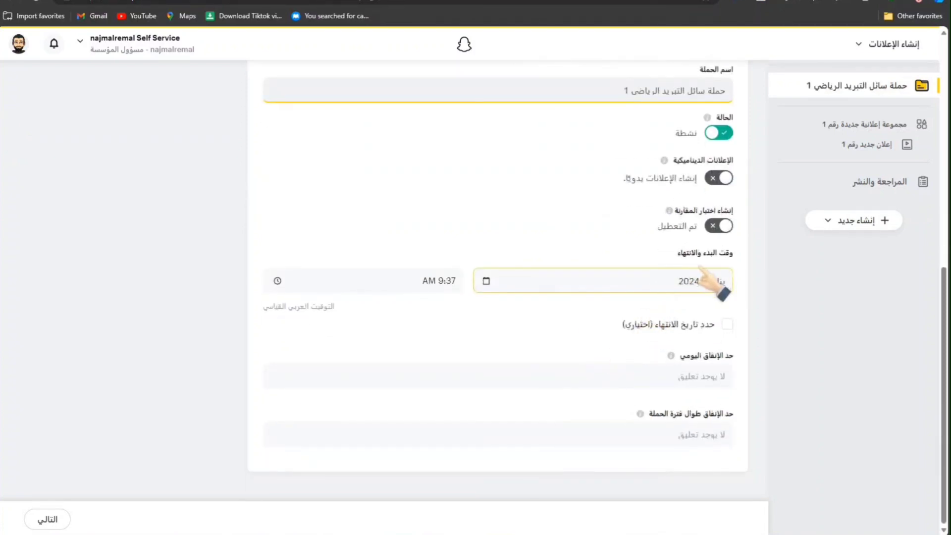
Enable an end date for the campaign and set it to 23 January 2024
left_click(683, 281)
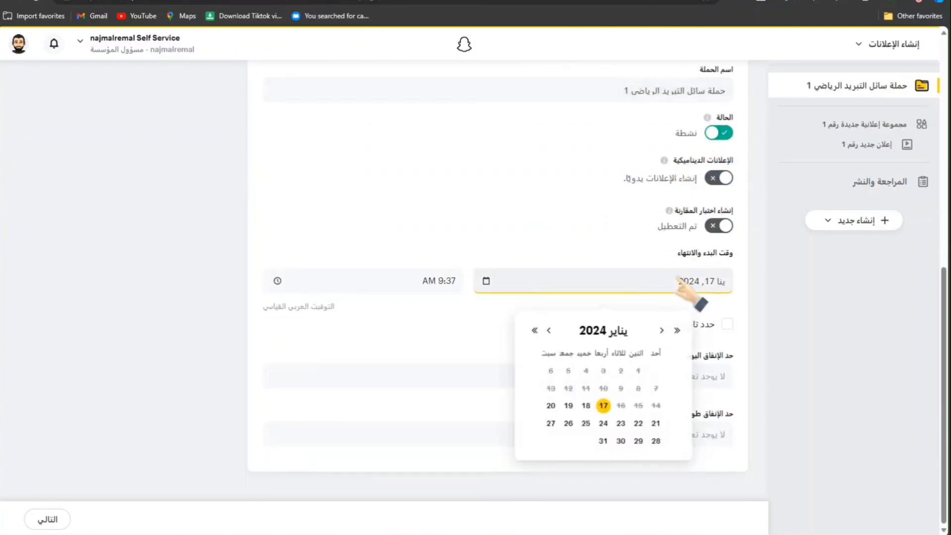
left_click(431, 276)
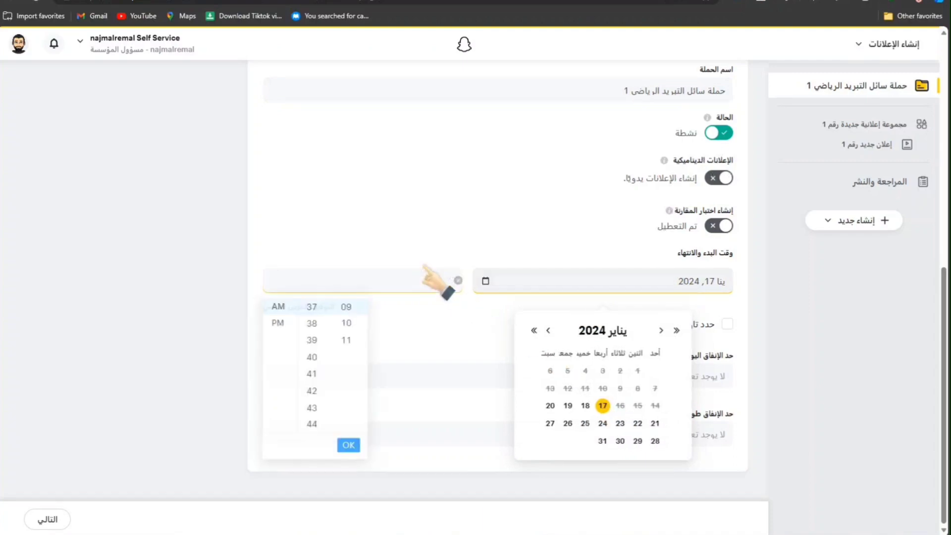
left_click(484, 222)
left_click(727, 324)
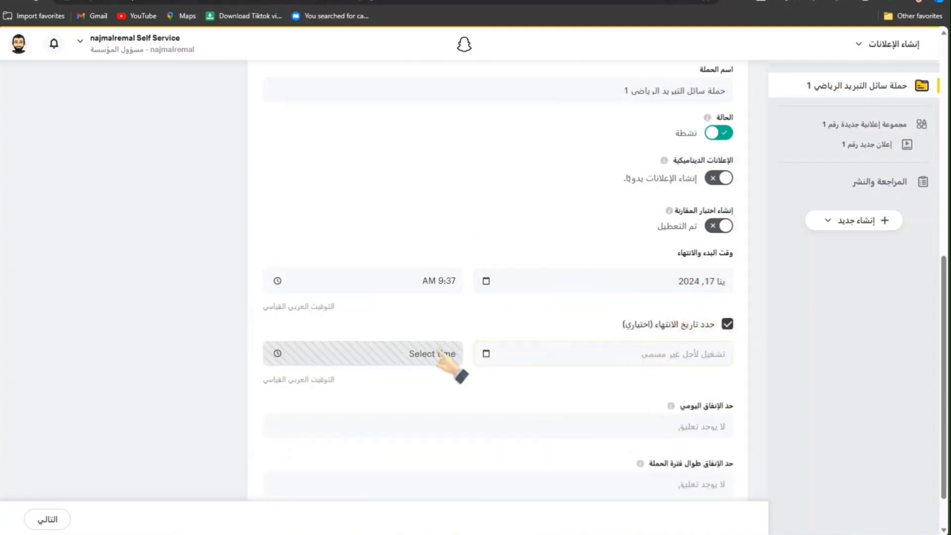
left_click(580, 347)
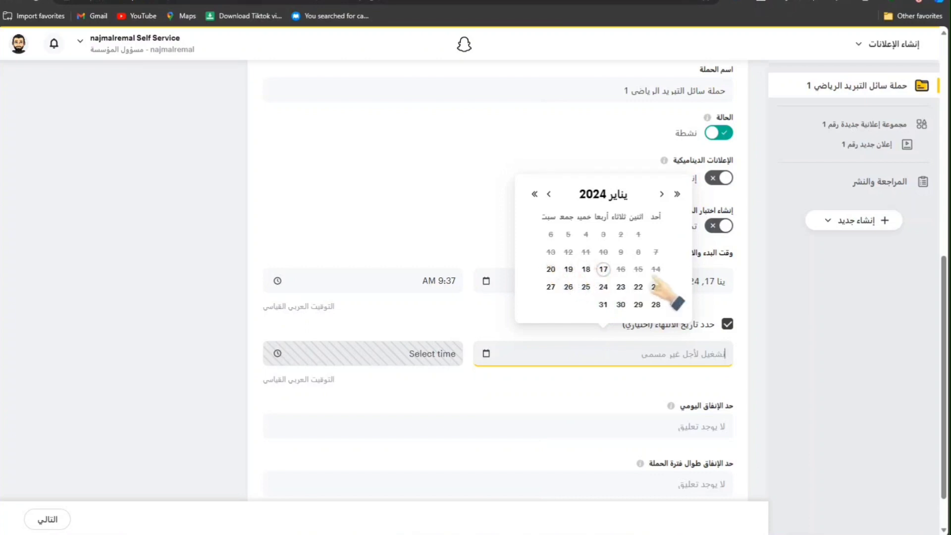
left_click(621, 286)
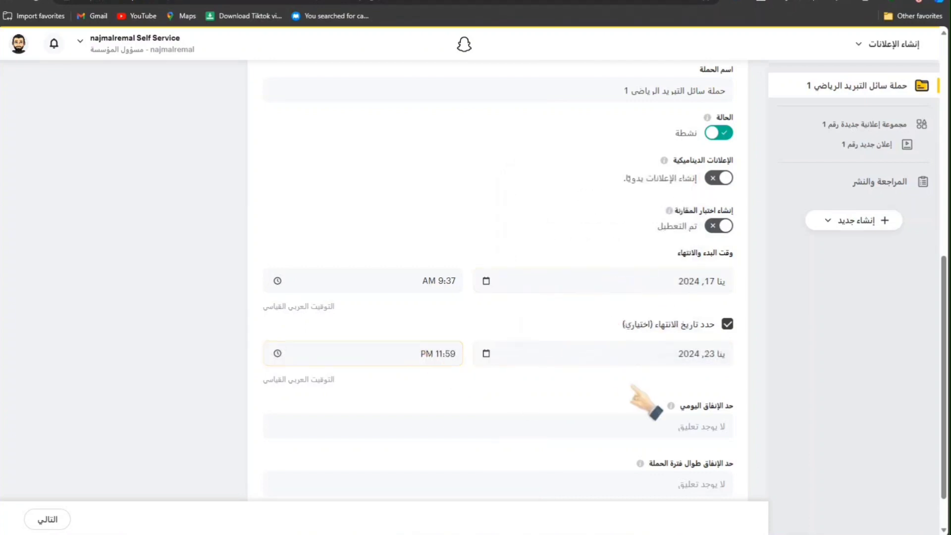
Set the campaign's daily spend cap to $20 and its lifetime spend cap to $140
scroll(693, 392, "down", 1)
left_click(706, 381)
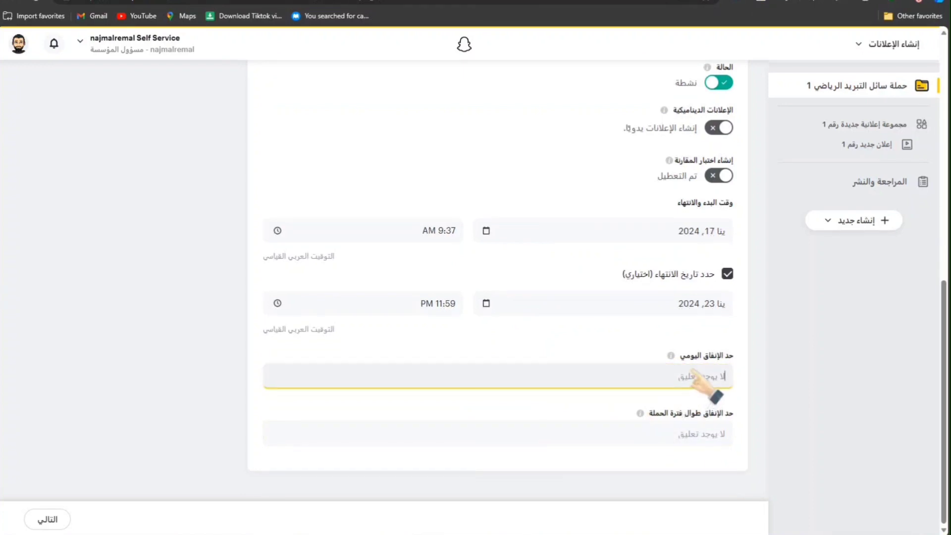
left_click(689, 433)
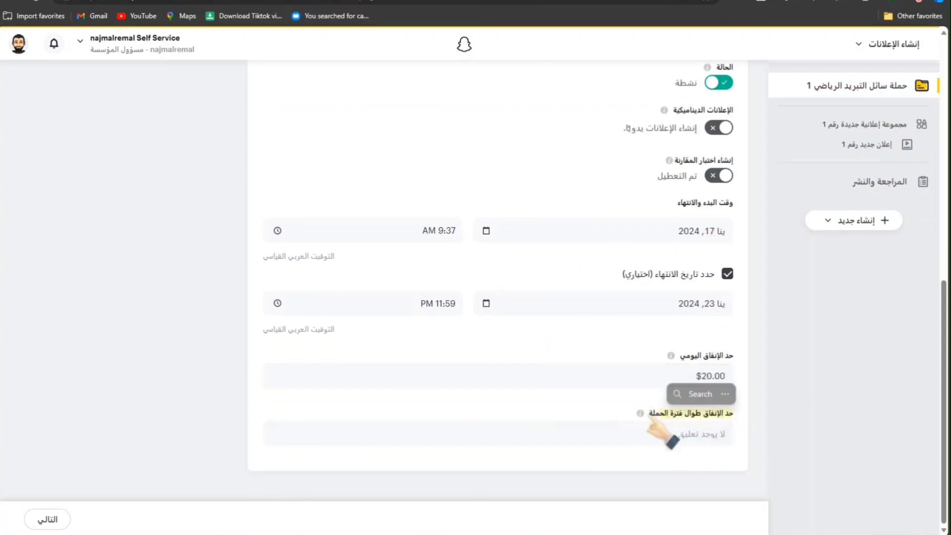
left_click(668, 431)
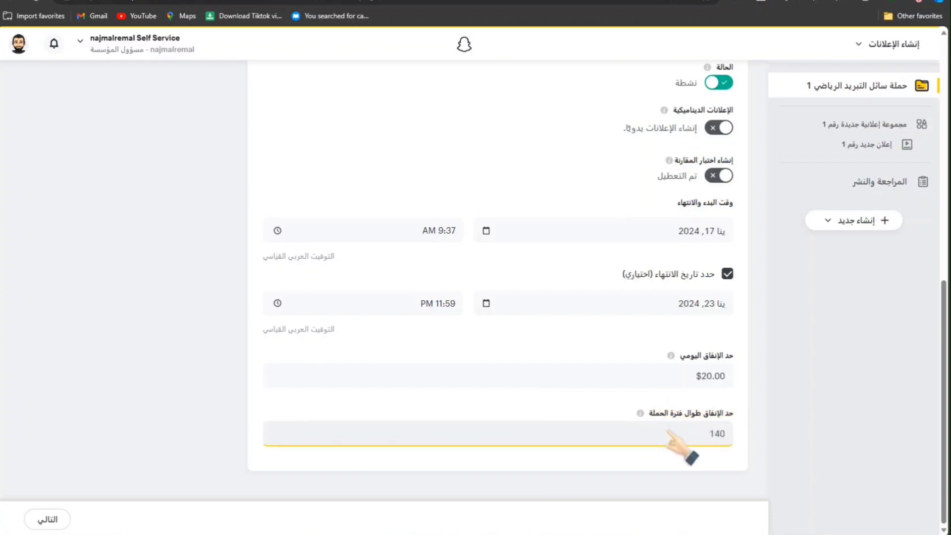
left_click(706, 382)
left_click(703, 433)
left_click(644, 384)
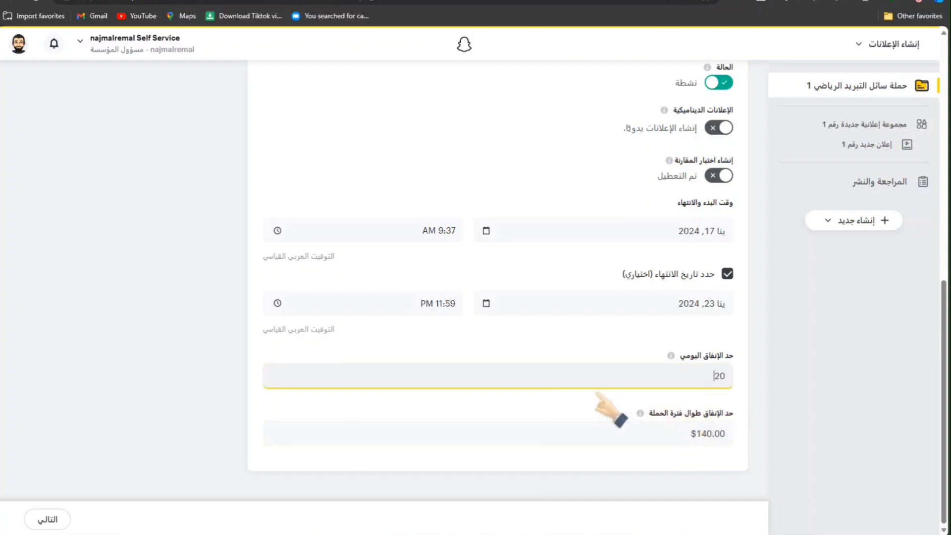
scroll(410, 414, "up", 10)
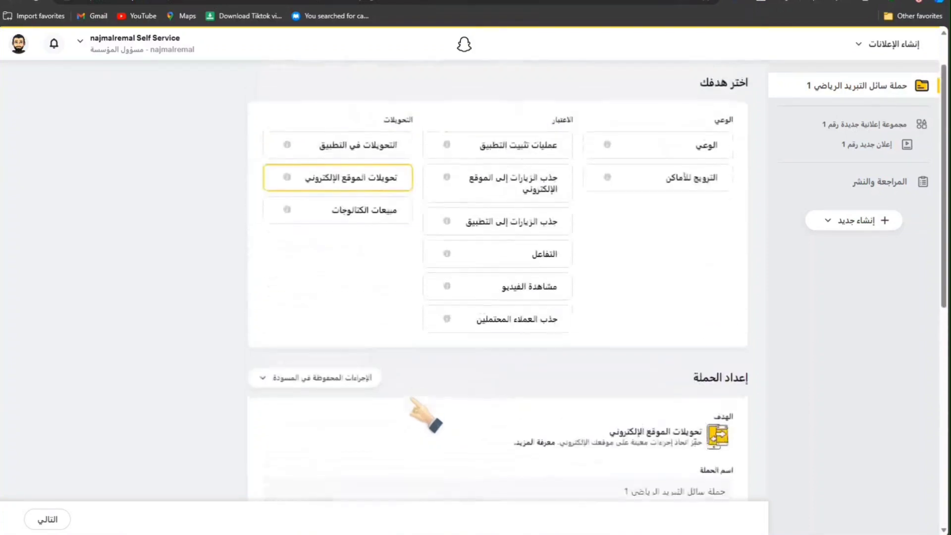
left_click(864, 44)
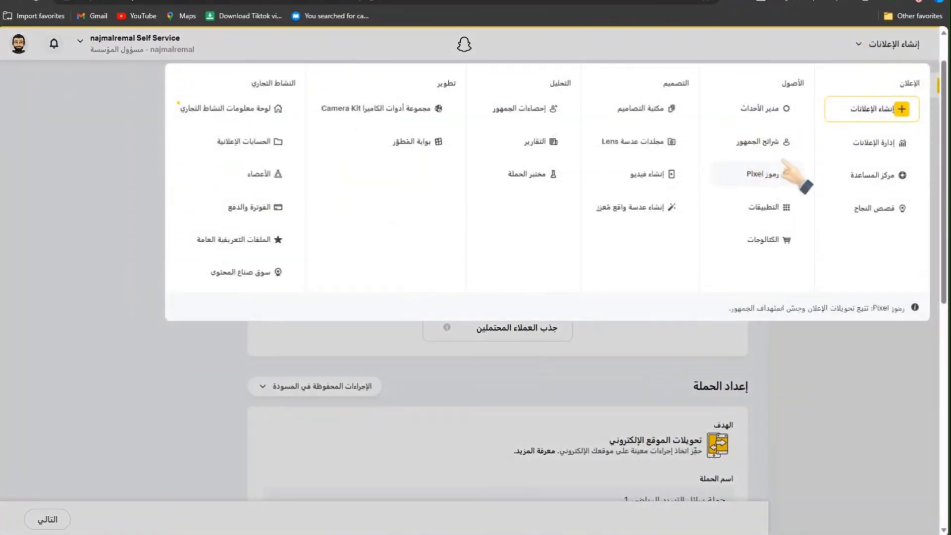
right_click(766, 174)
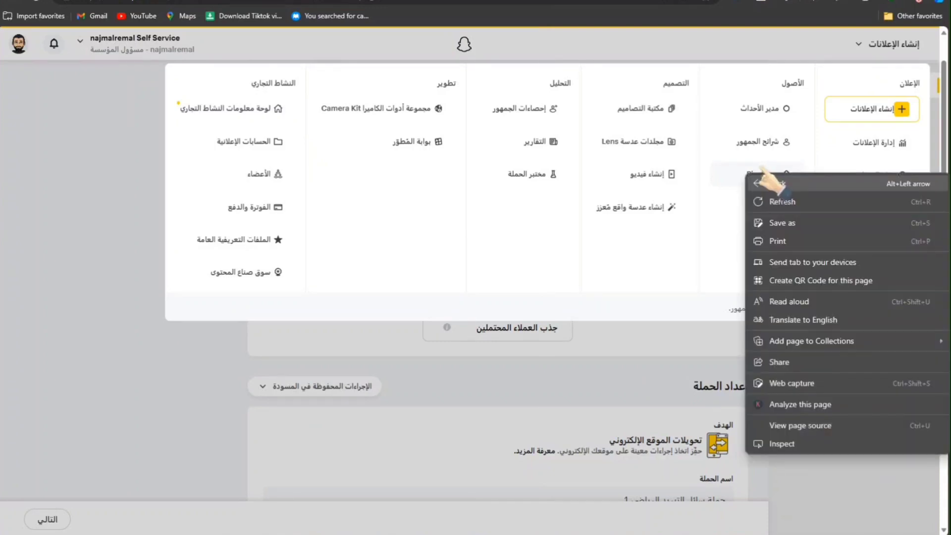
left_click(905, 44)
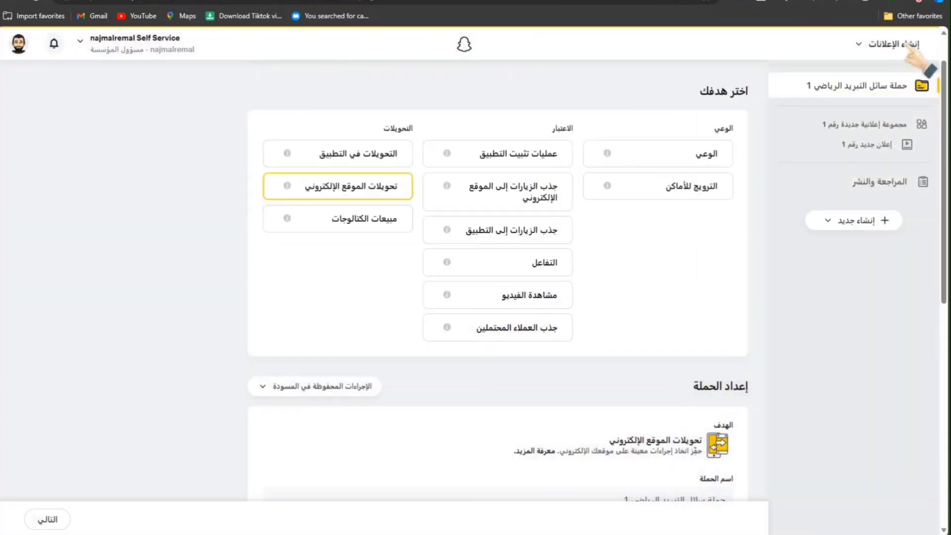
Continue to the ad set details and name the ad set "حملة سائل التبريد من نجم الرمال"
scroll(318, 407, "down", 10)
left_click(47, 519)
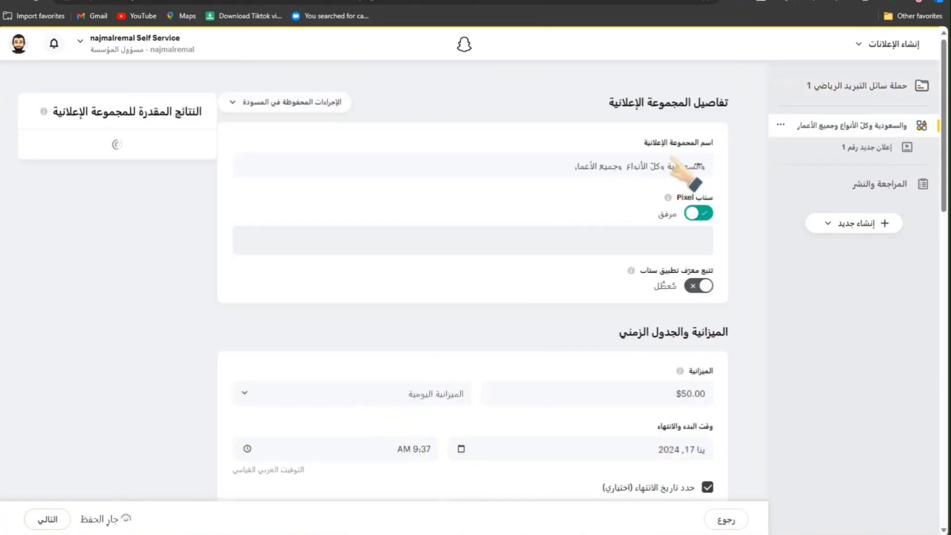
triple_click(691, 169)
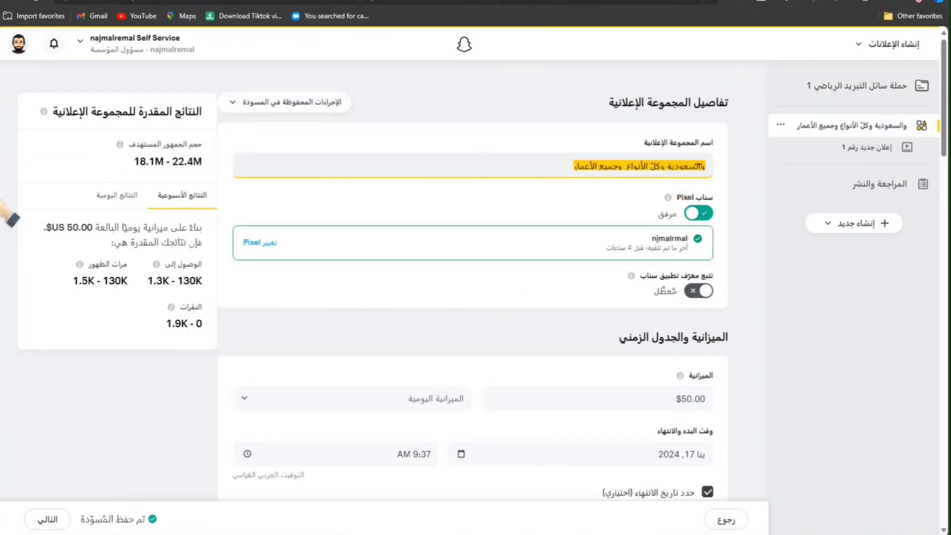
type("حملة سا")
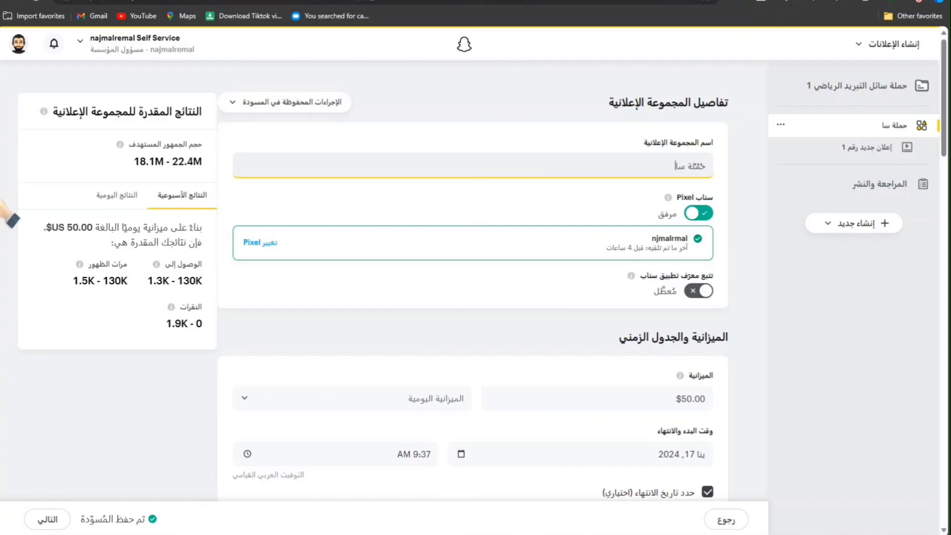
type("ئل التبري")
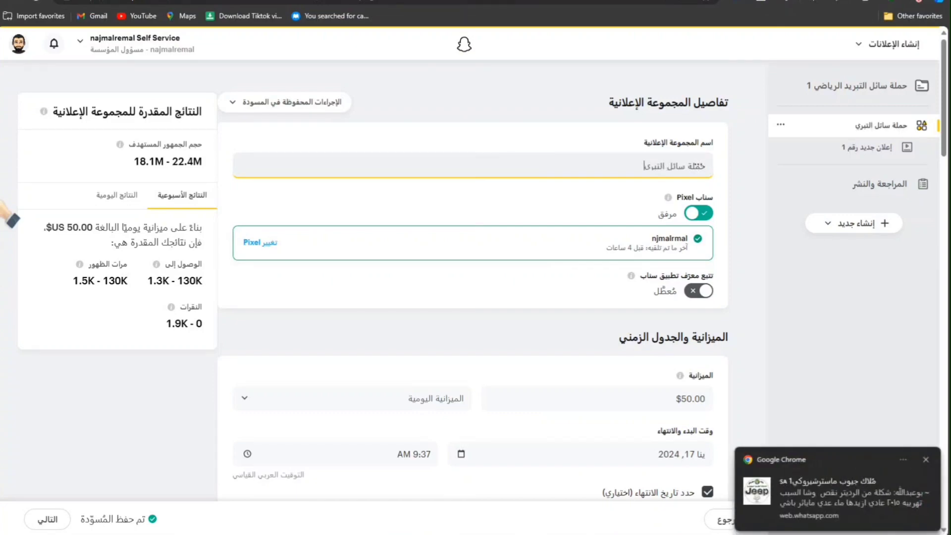
type("د من نجم الرمال")
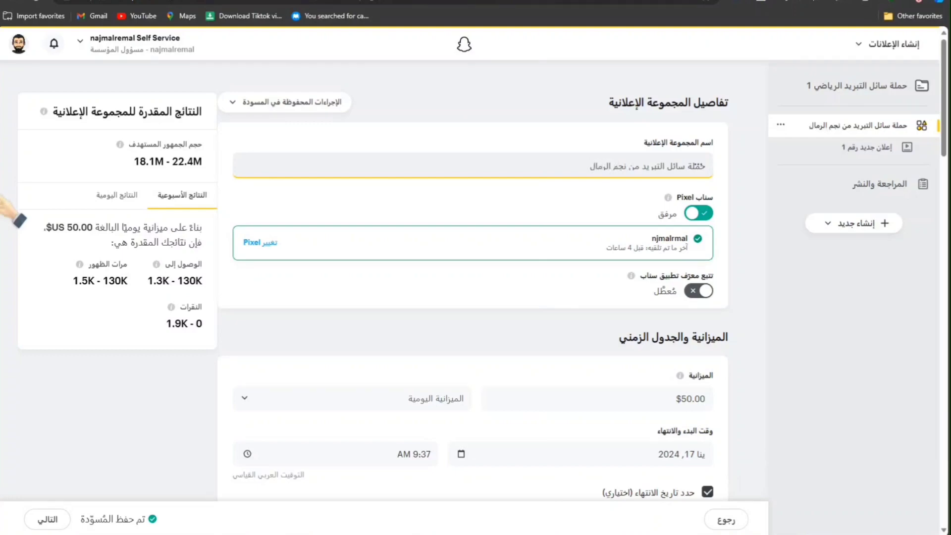
Set the ad set's daily budget to $20
left_click_drag(712, 197, 677, 197)
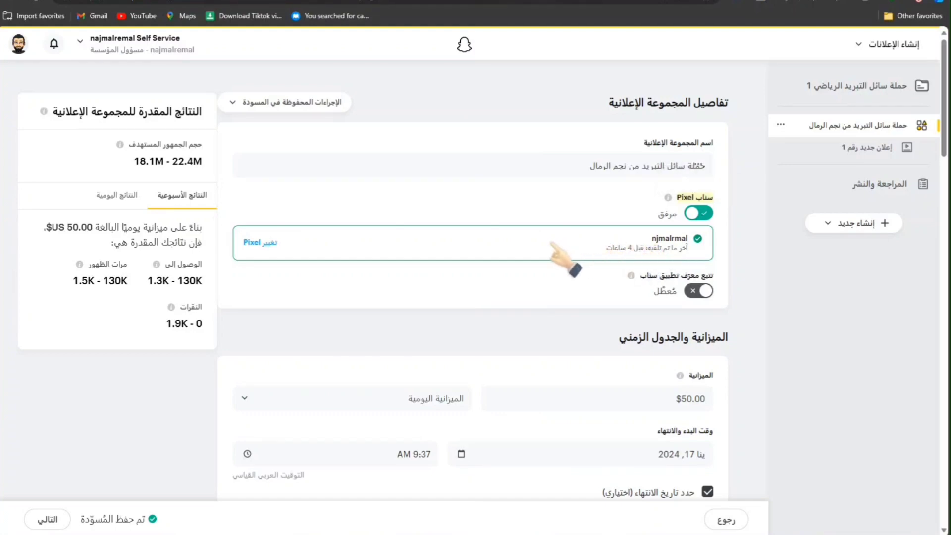
scroll(609, 251, "down", 3)
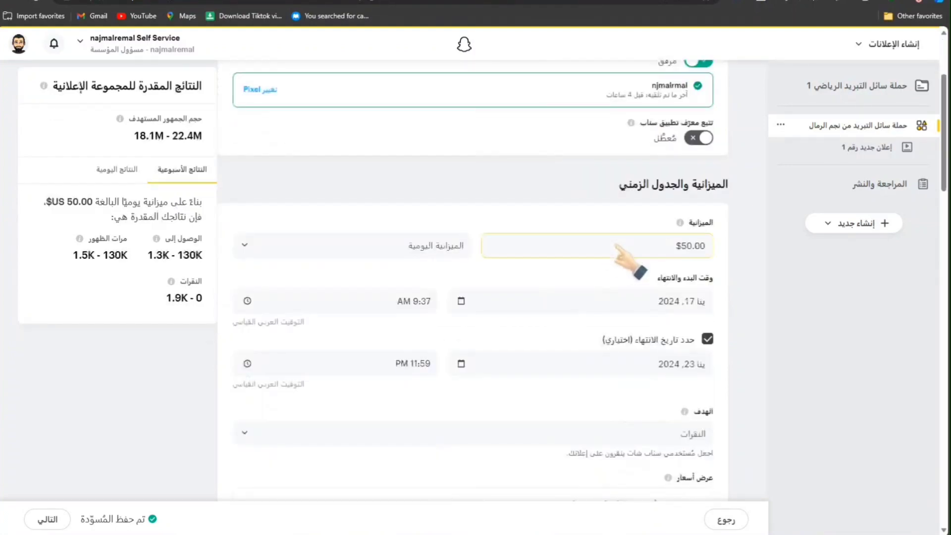
left_click(655, 245)
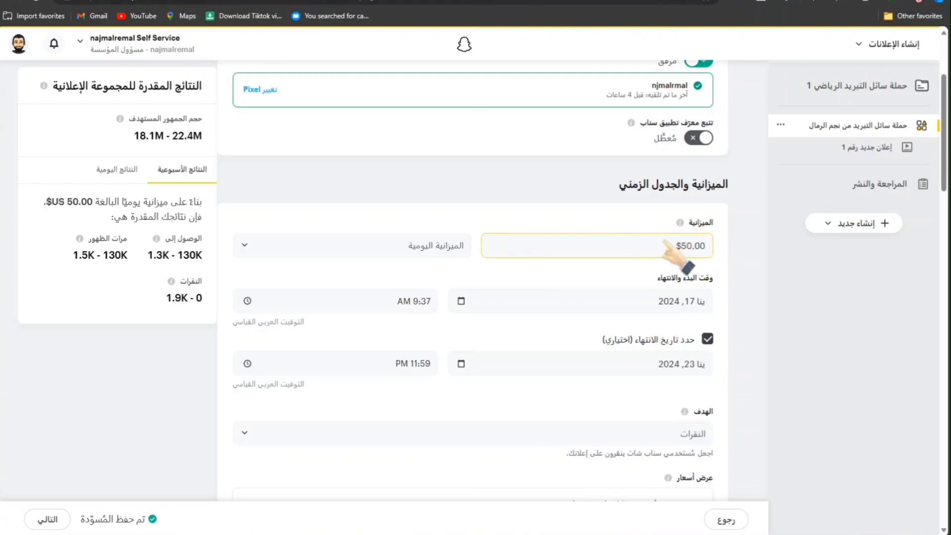
left_click(391, 242)
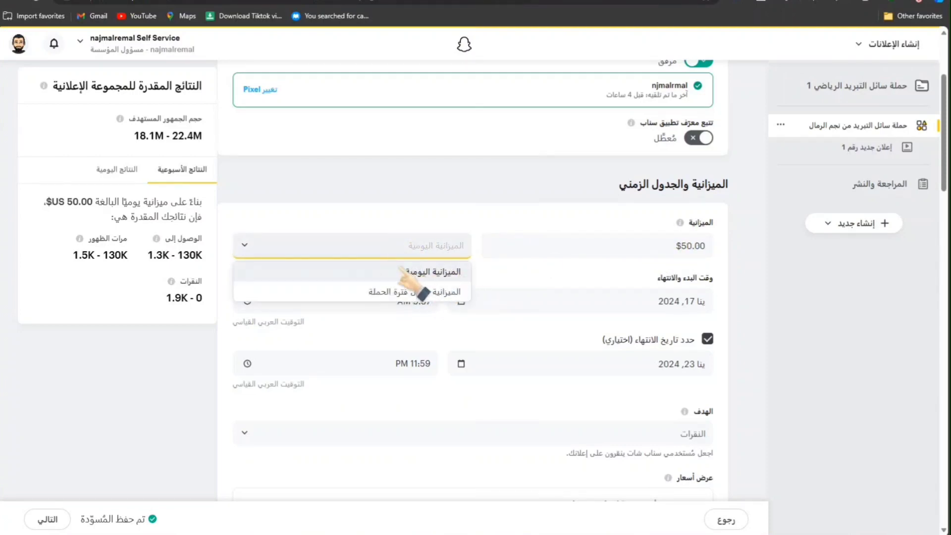
left_click(636, 235)
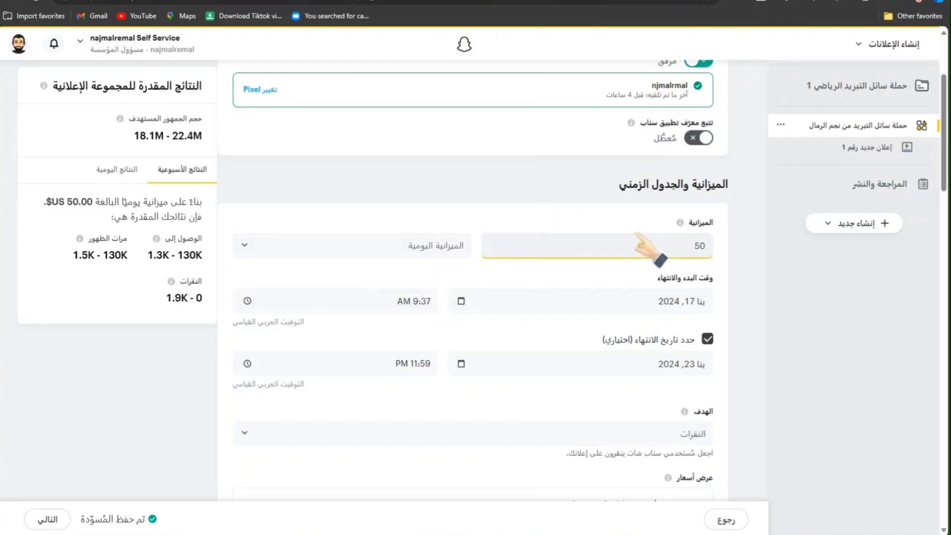
type("20")
left_click(619, 221)
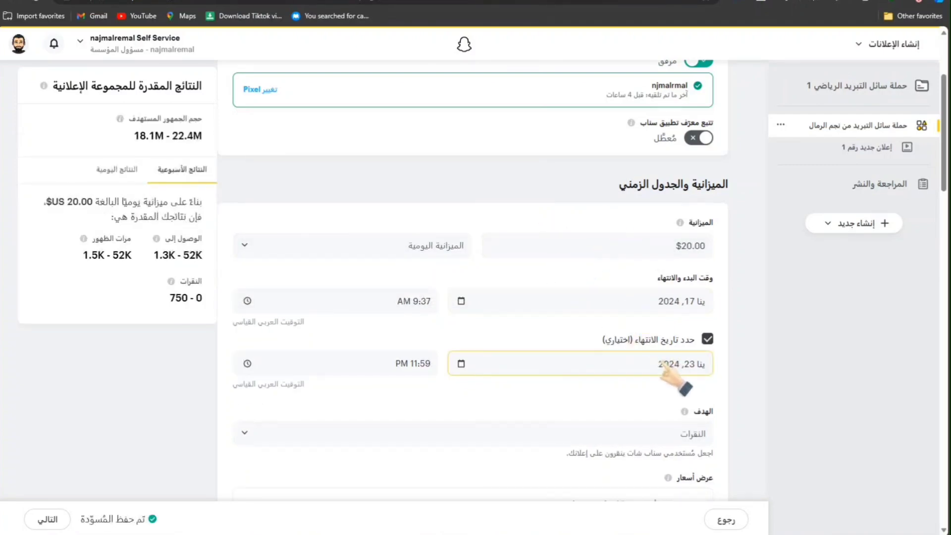
Set the ad set's goal to website conversions with Pixel Purchase as the website event
scroll(681, 369, "down", 3)
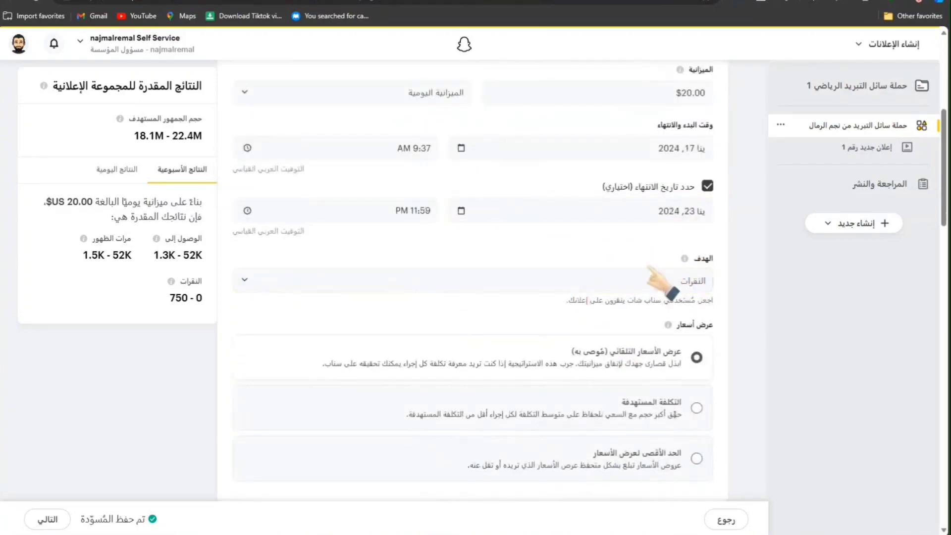
left_click(669, 280)
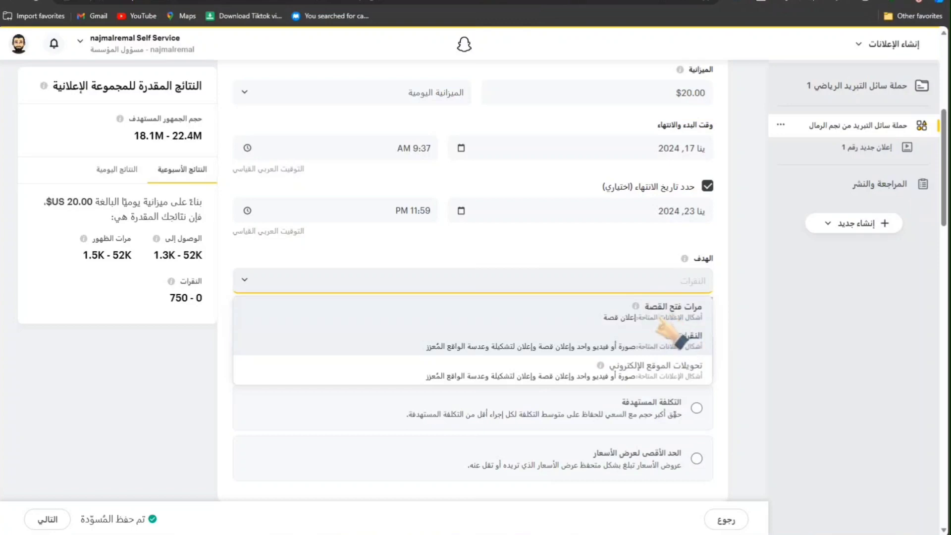
left_click(671, 370)
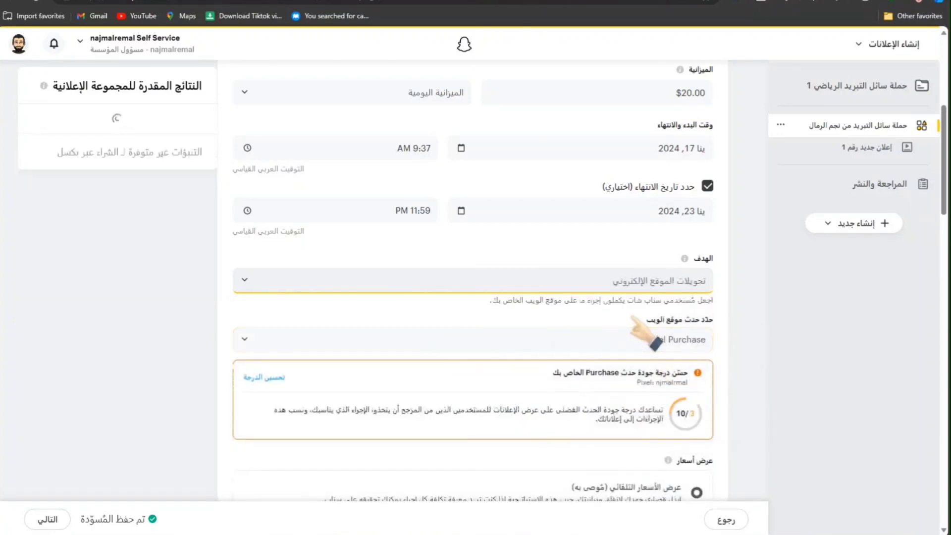
left_click(594, 342)
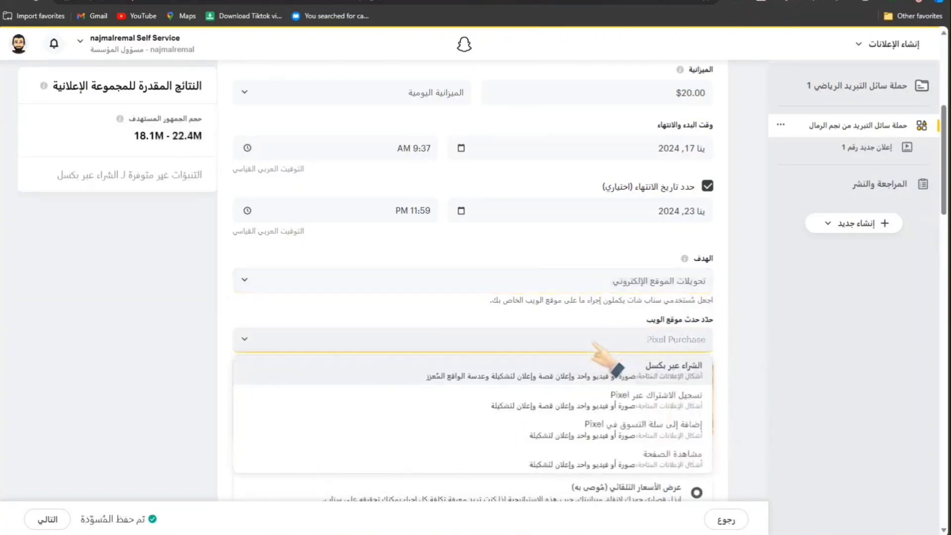
left_click(663, 371)
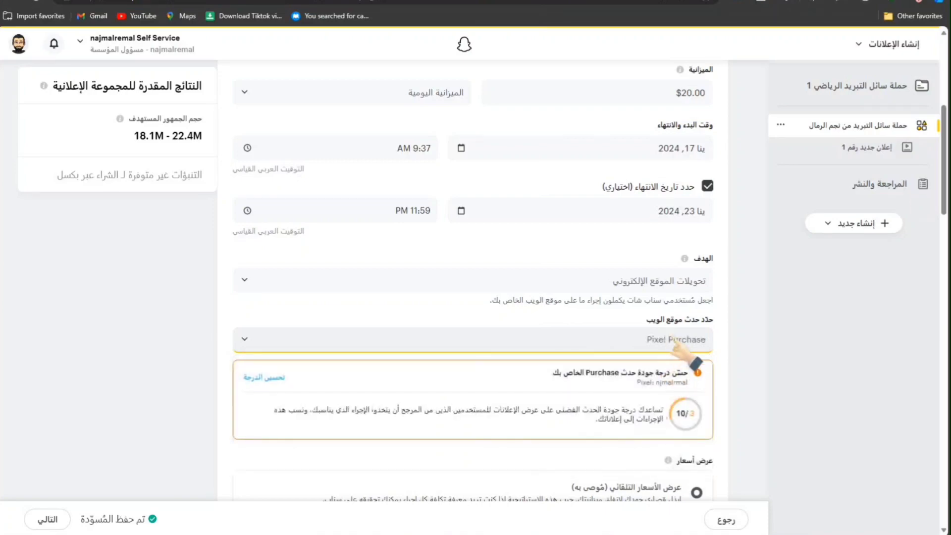
Choose the target cost bidding strategy and set it to $3 per Pixel purchase
scroll(647, 342, "down", 6)
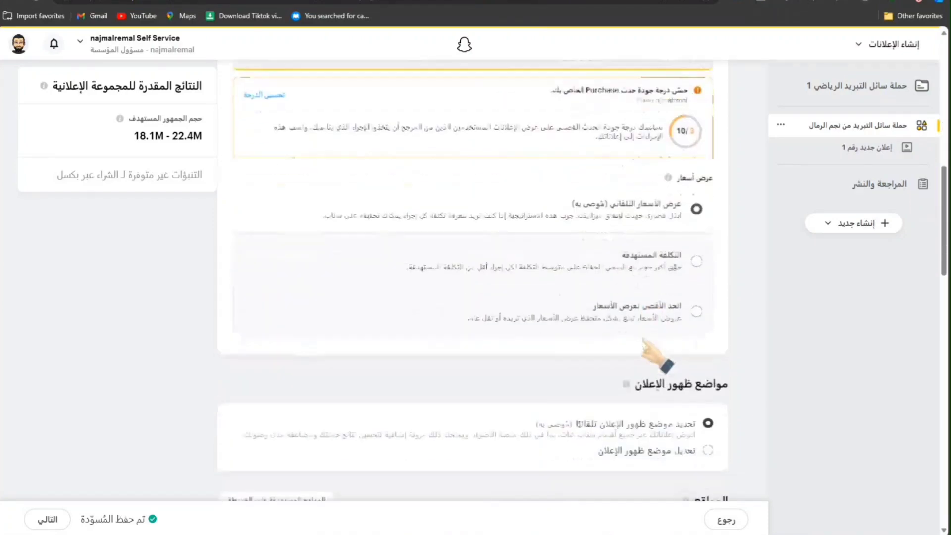
scroll(701, 154, "down", 3)
scroll(698, 131, "up", 2)
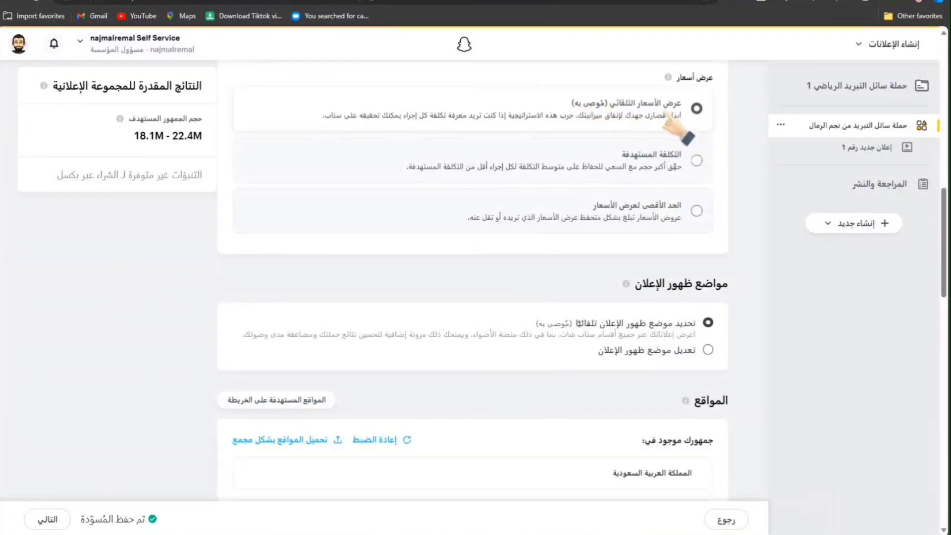
left_click(686, 161)
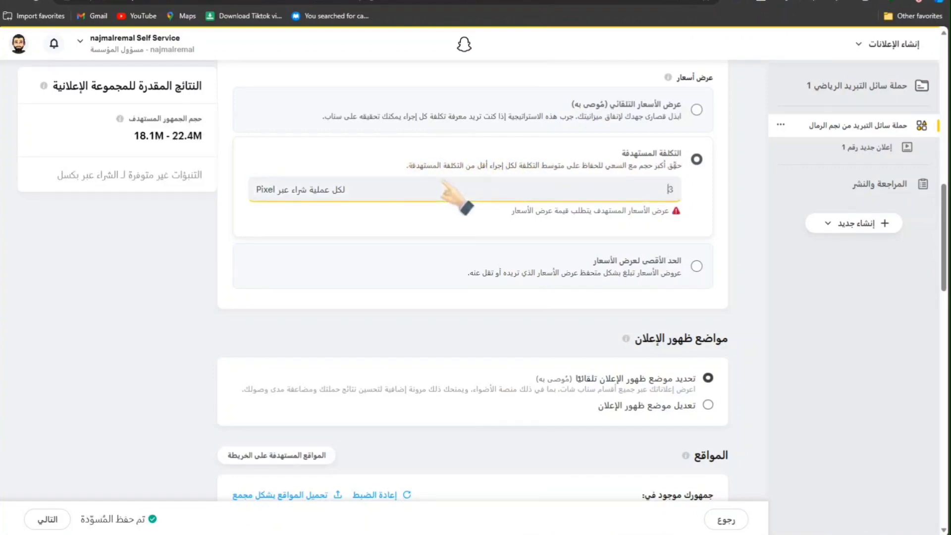
left_click(660, 201)
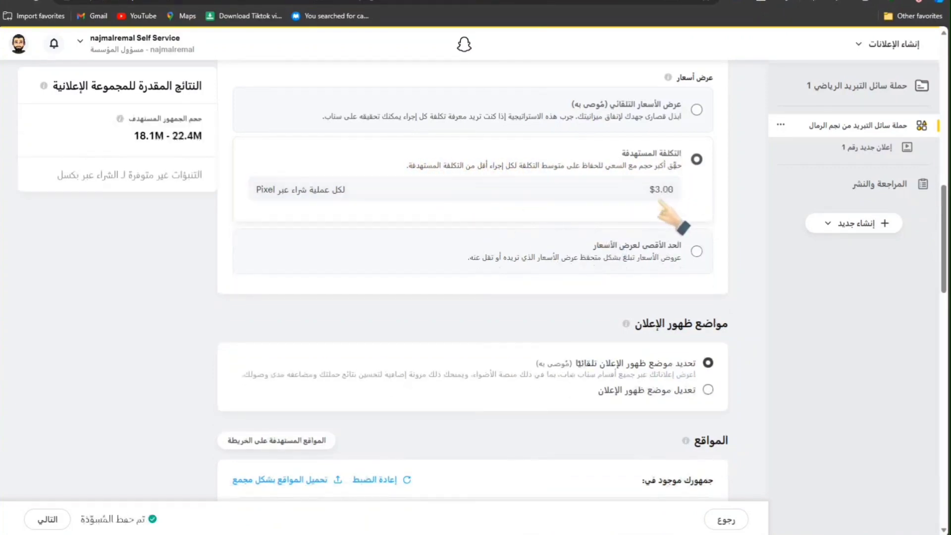
Switch the bidding strategy to maximum bid at $3 per Pixel purchase
left_click(676, 251)
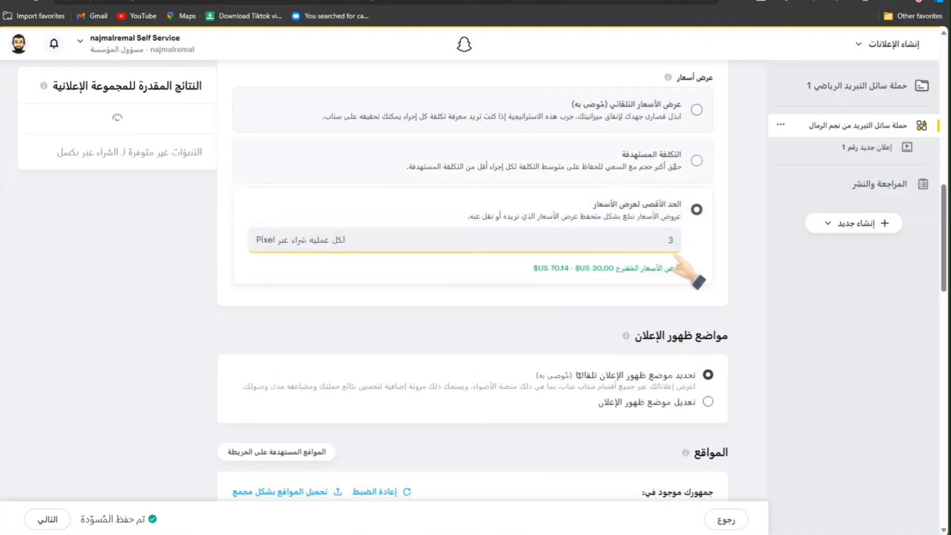
left_click(649, 237)
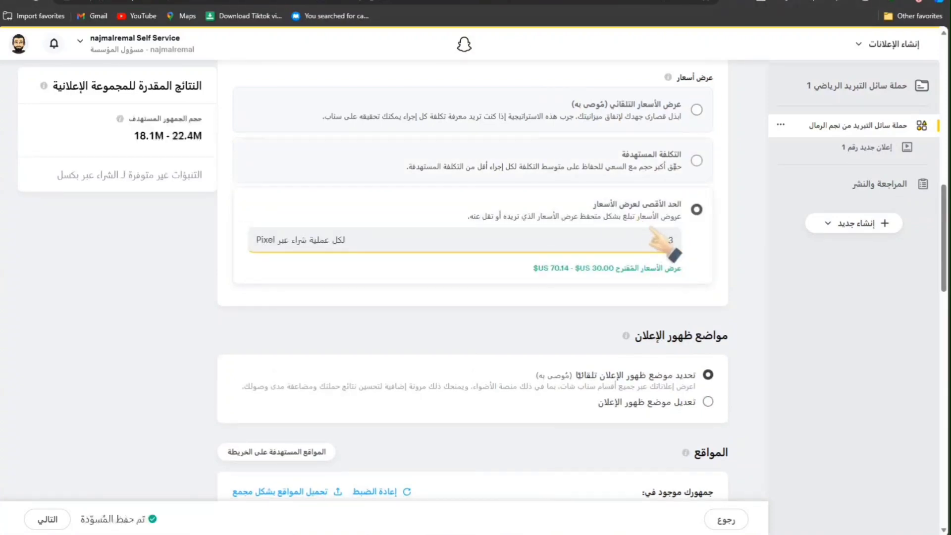
left_click(575, 258)
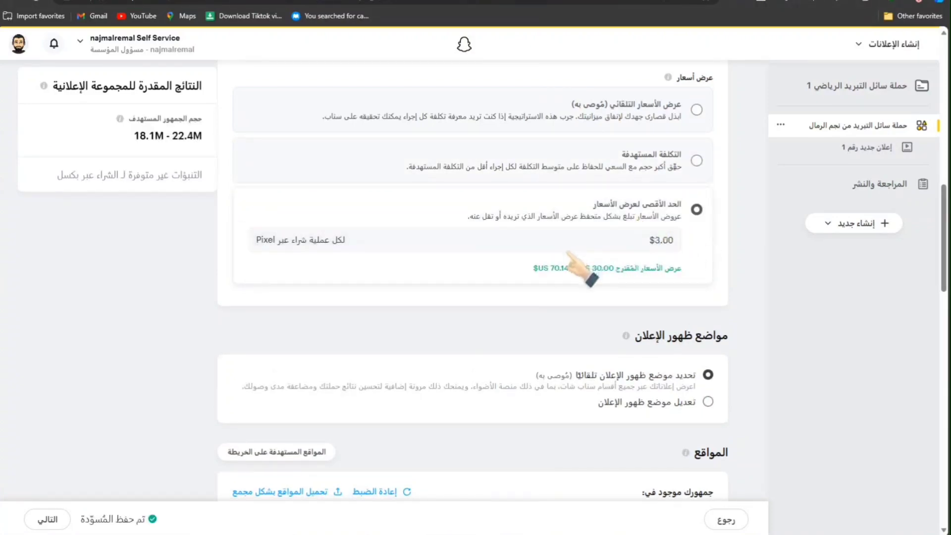
Switch ad placement to custom editing and include the general lifestyle category (أسلوب الحياة العام) for publisher stories
scroll(573, 257, "down", 3)
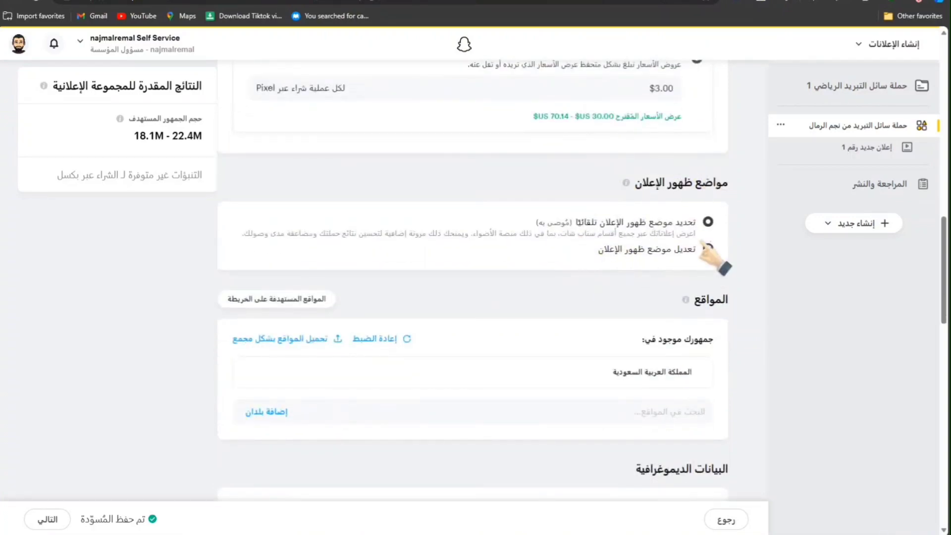
left_click(707, 248)
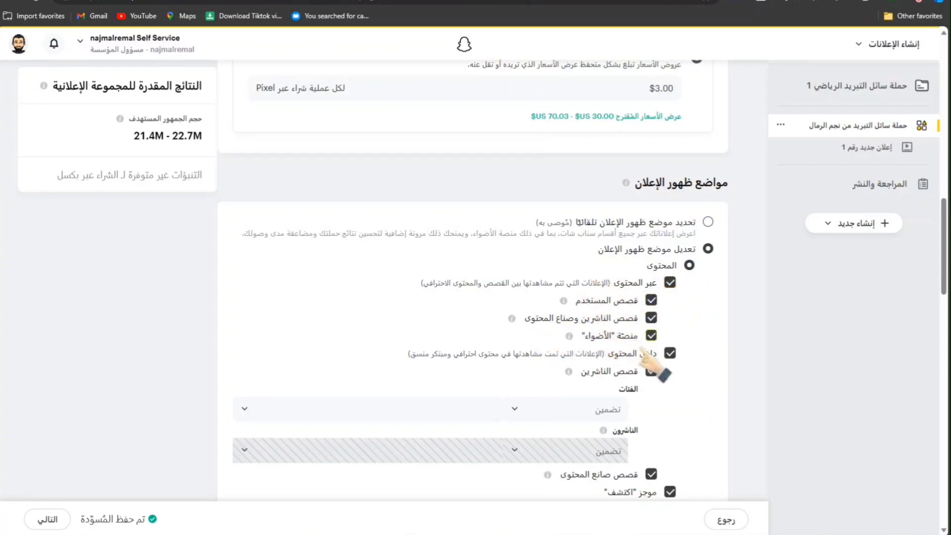
scroll(659, 366, "down", 3)
left_click(505, 252)
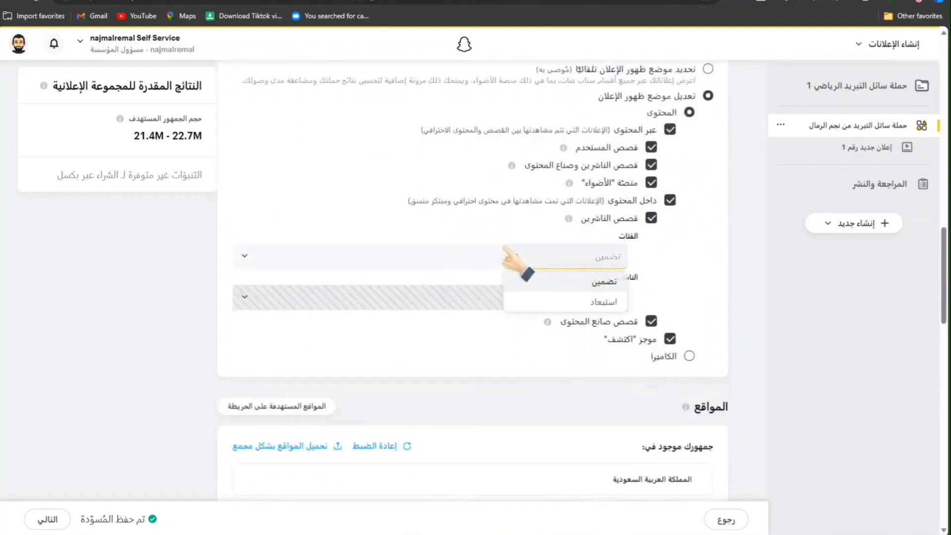
left_click(443, 210)
left_click(389, 256)
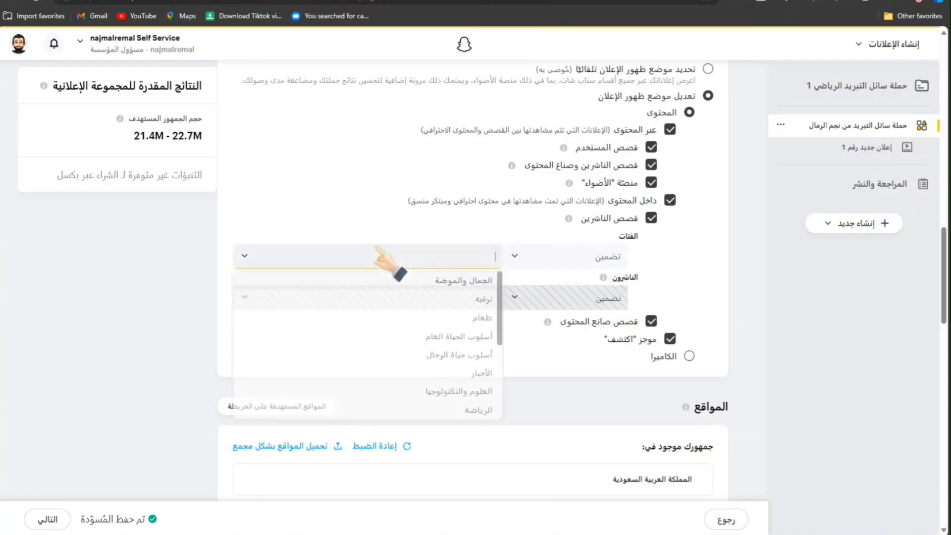
left_click(448, 337)
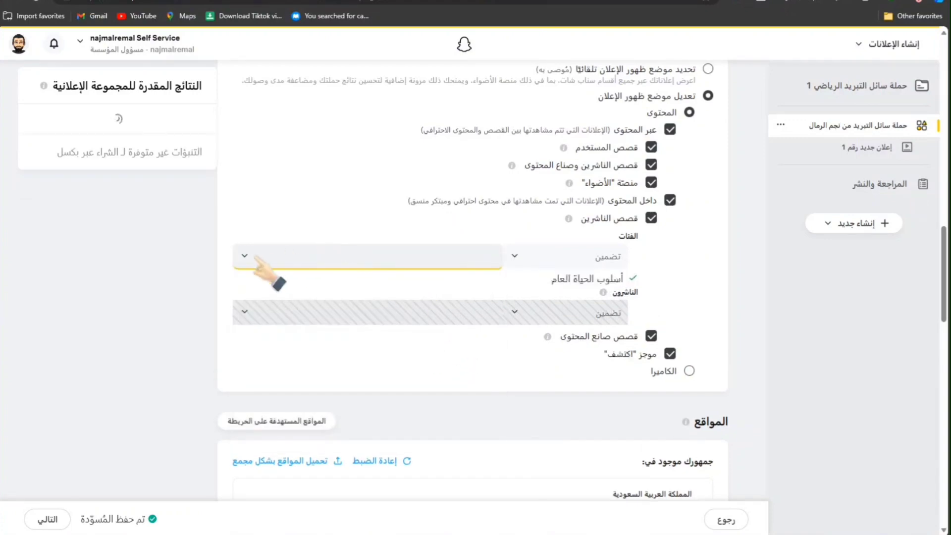
Add women's lifestyle (أسلوب حياة النساء) and sports (الرياضة) to the included publisher story categories
left_click(251, 265)
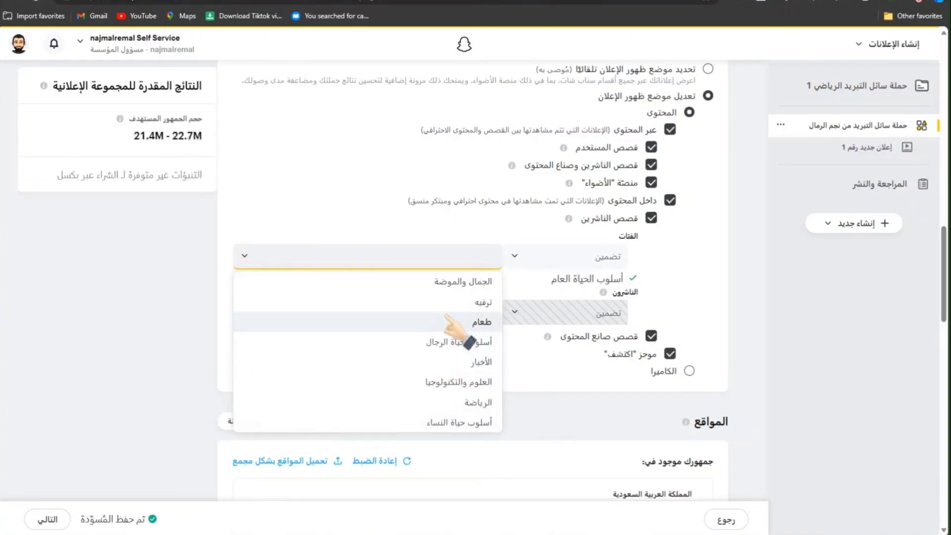
scroll(460, 392, "down", 1)
left_click(470, 404)
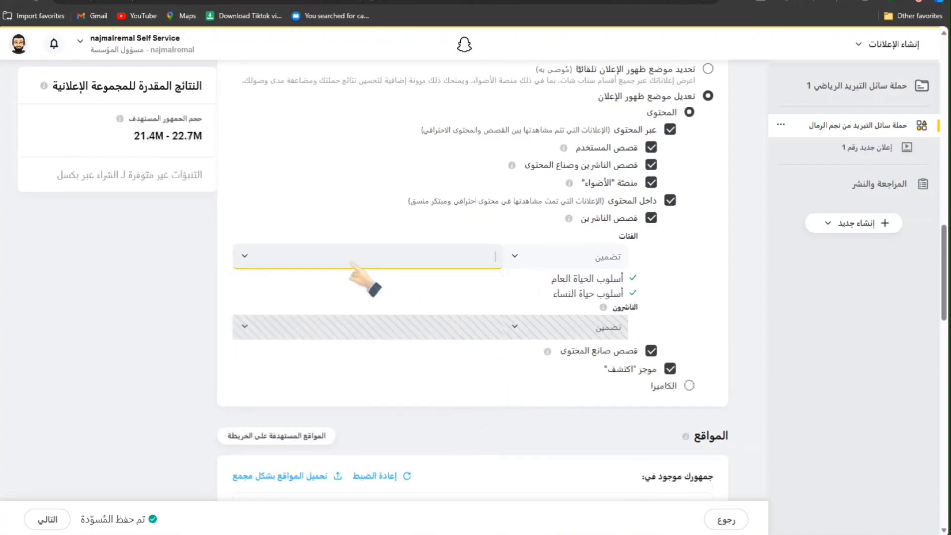
left_click(245, 255)
scroll(478, 356, "up", 1)
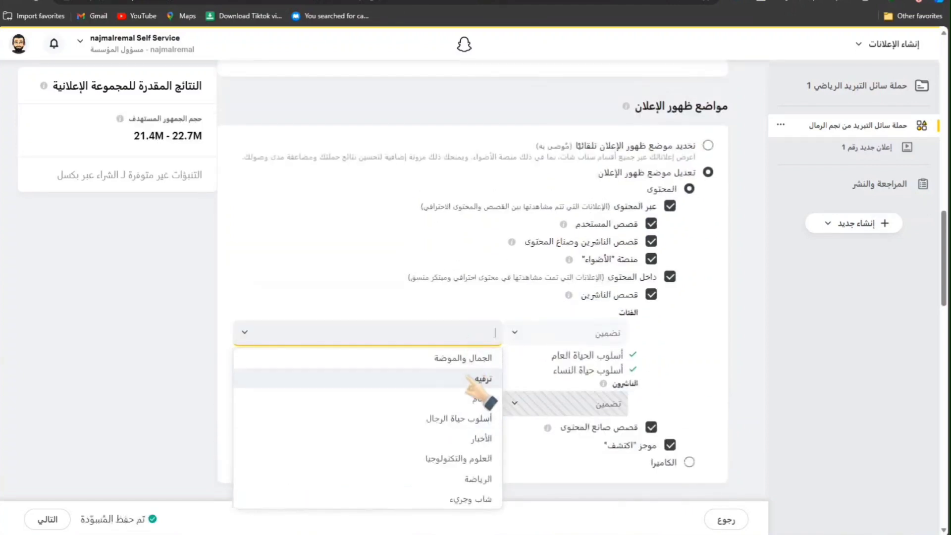
scroll(484, 379, "down", 1)
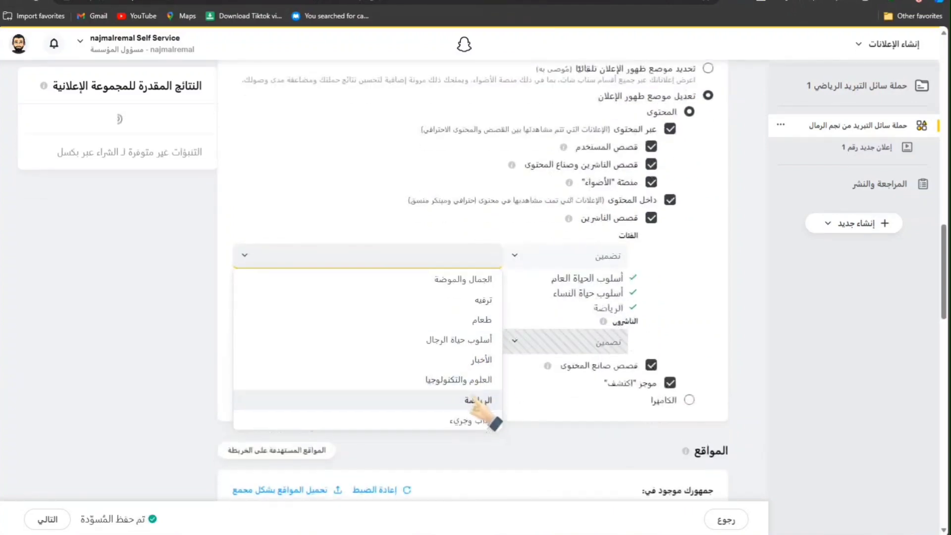
left_click(483, 404)
scroll(629, 317, "down", 2)
scroll(627, 321, "down", 3)
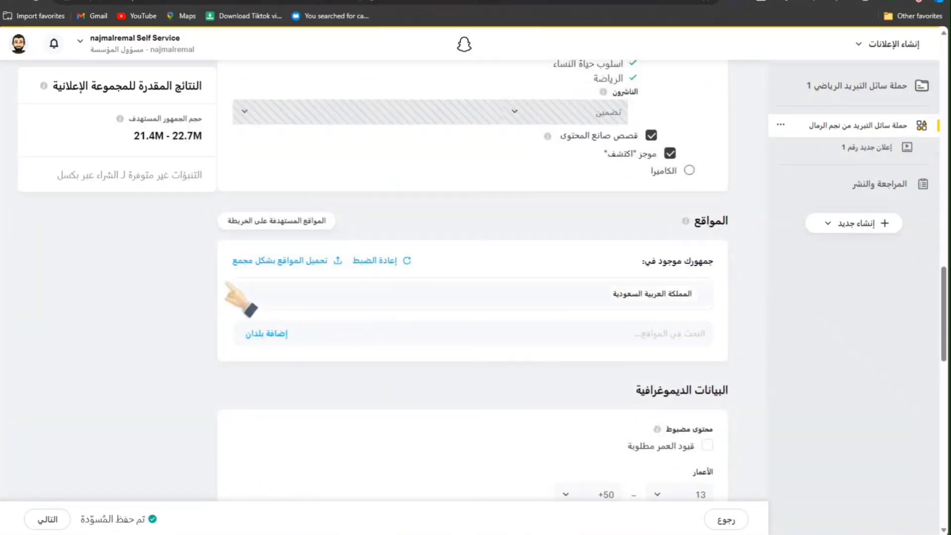
left_click(263, 332)
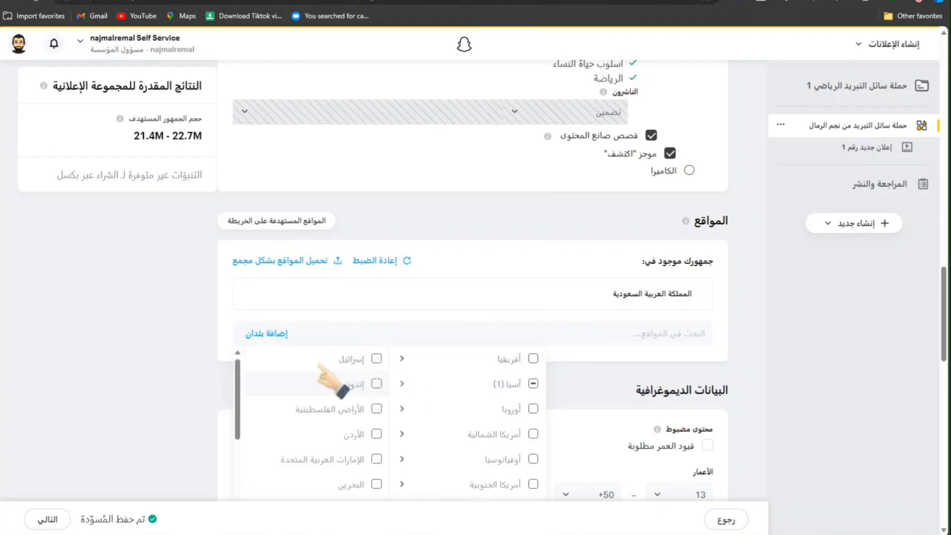
left_click(319, 307)
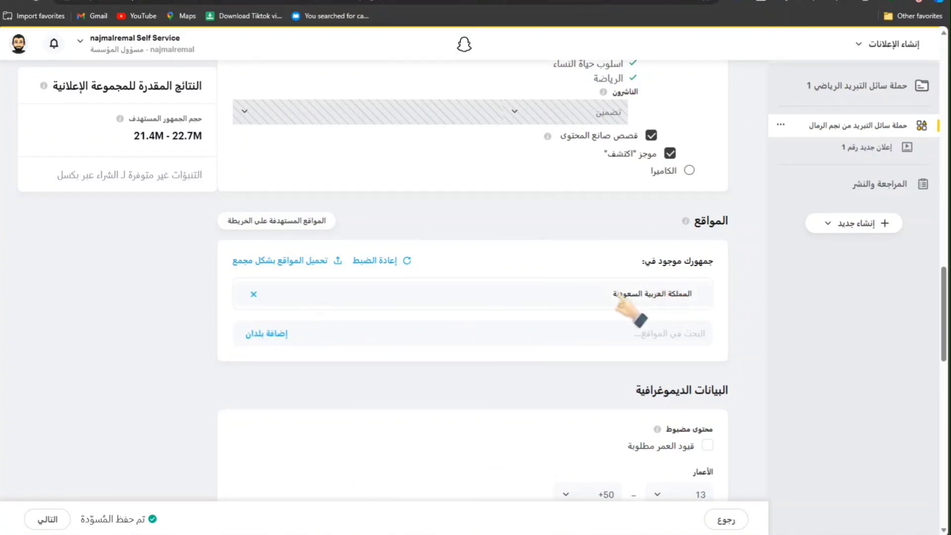
Set the audience's minimum age to 18 in the demographics
scroll(639, 302, "down", 3)
left_click(647, 189)
scroll(647, 188, "down", 3)
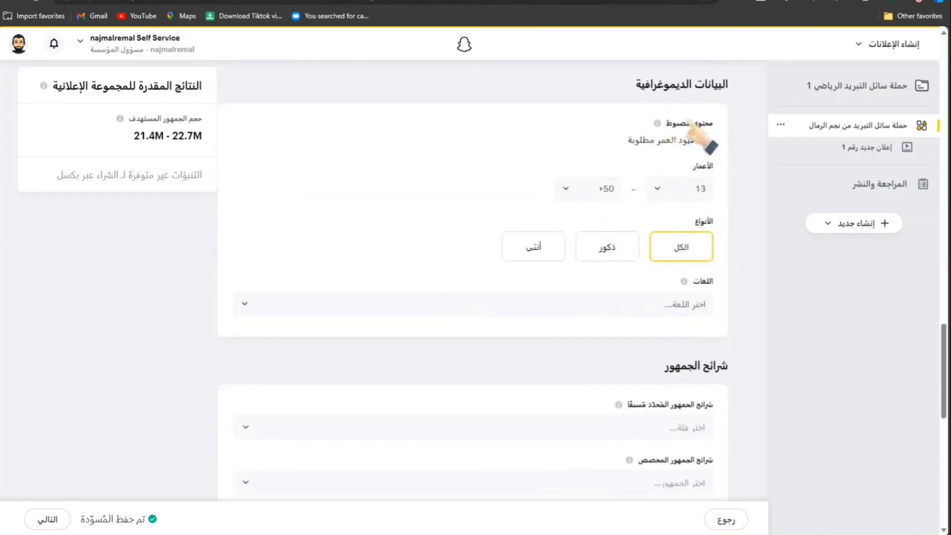
left_click(696, 188)
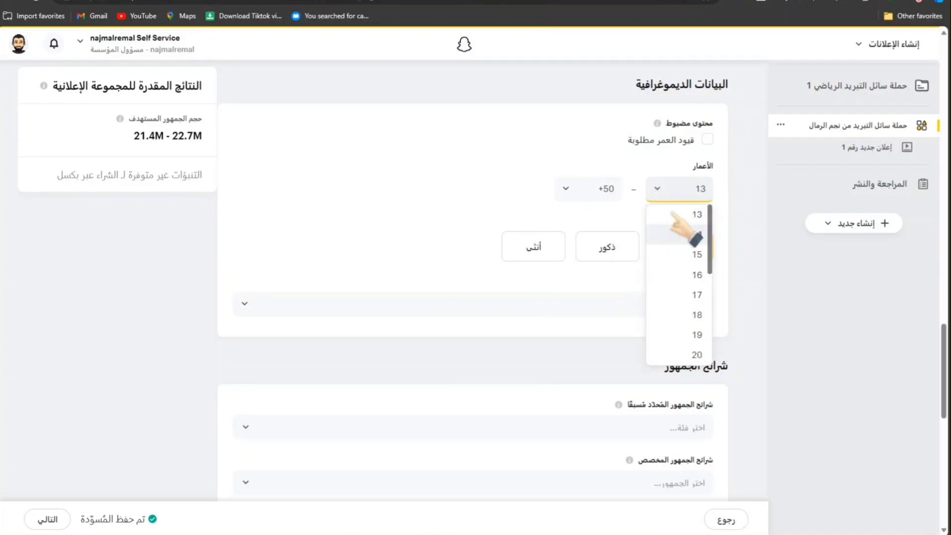
left_click(686, 310)
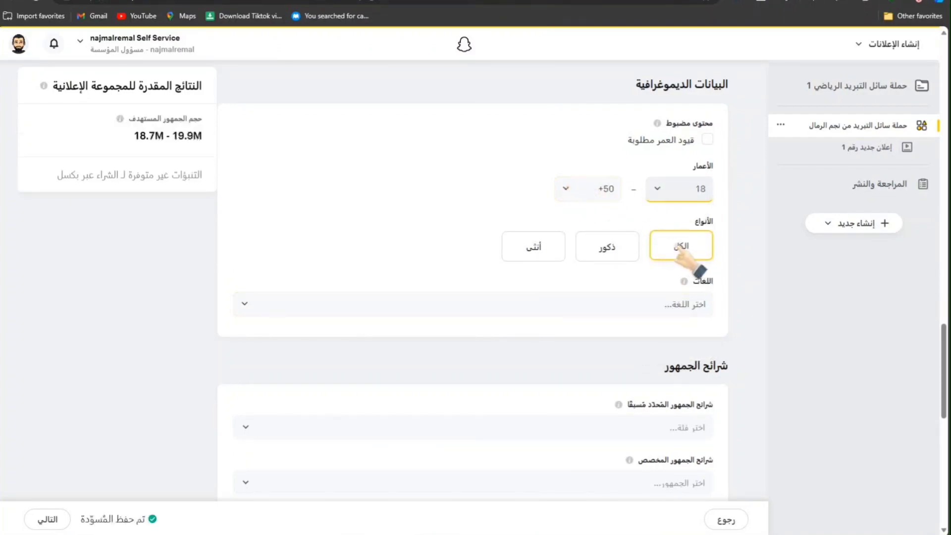
left_click(619, 303)
left_click(618, 301)
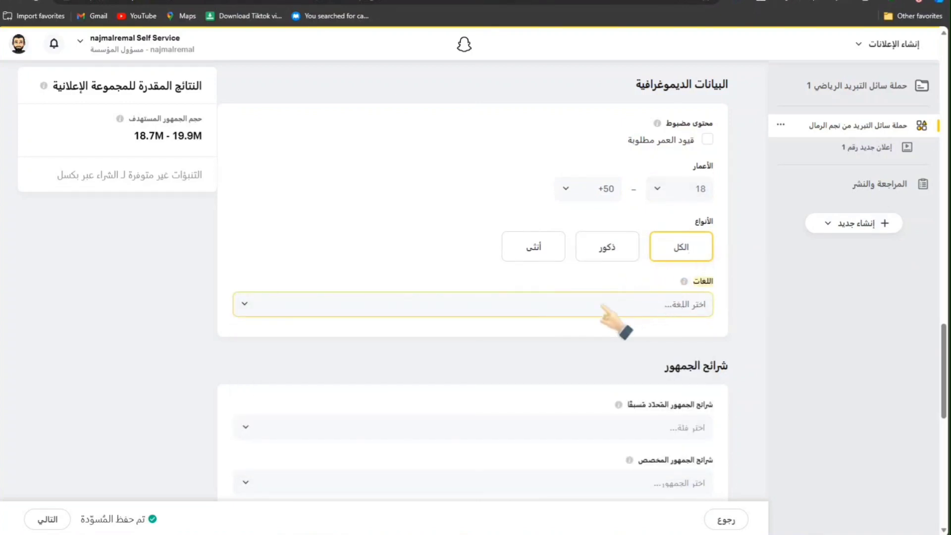
Add the lifestyle audience segments for men's lifestyle (أسلوب حياة الرجال), women's lifestyle (أسلوب حياة النساء), shoppers (المتسوقون), and investors and entrepreneurs (المستثمرون ورواد الأعمال)
scroll(607, 317, "down", 3)
left_click(649, 273)
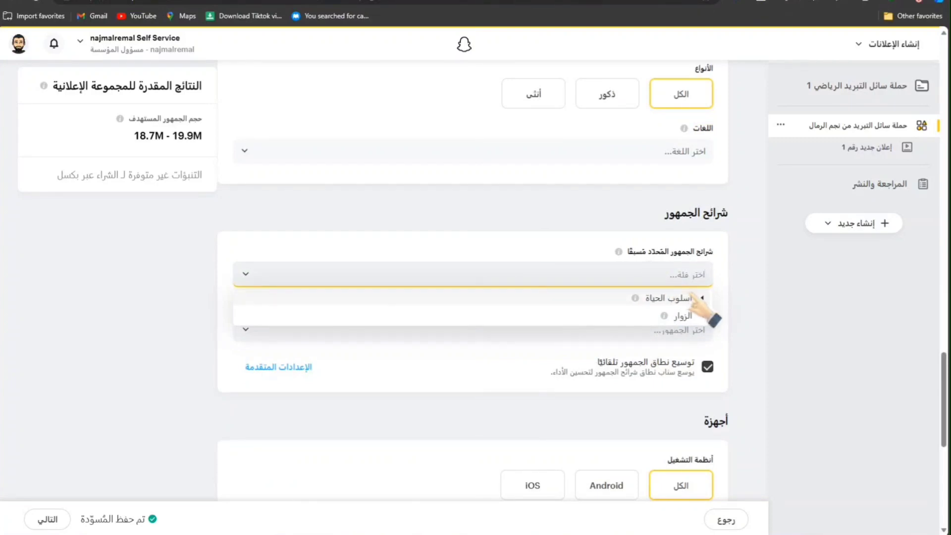
left_click(697, 297)
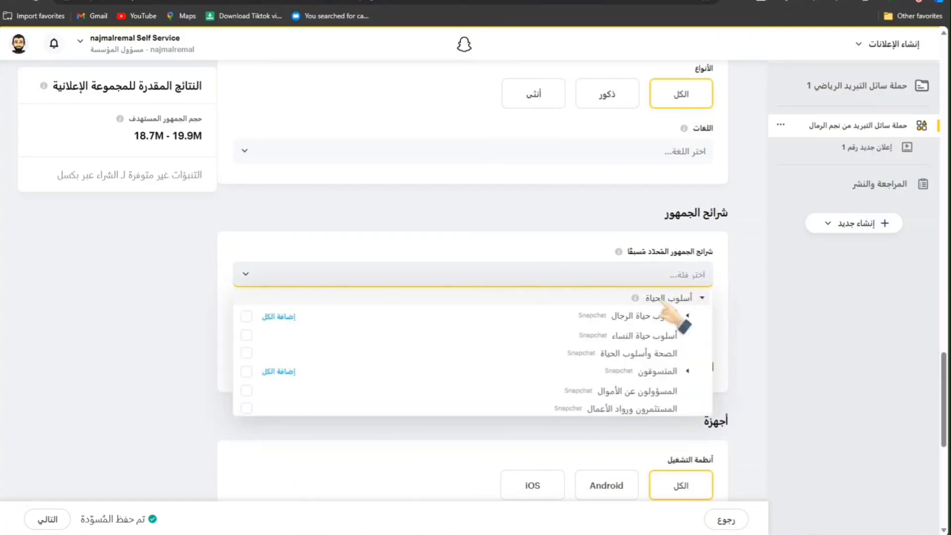
left_click(247, 316)
left_click(246, 335)
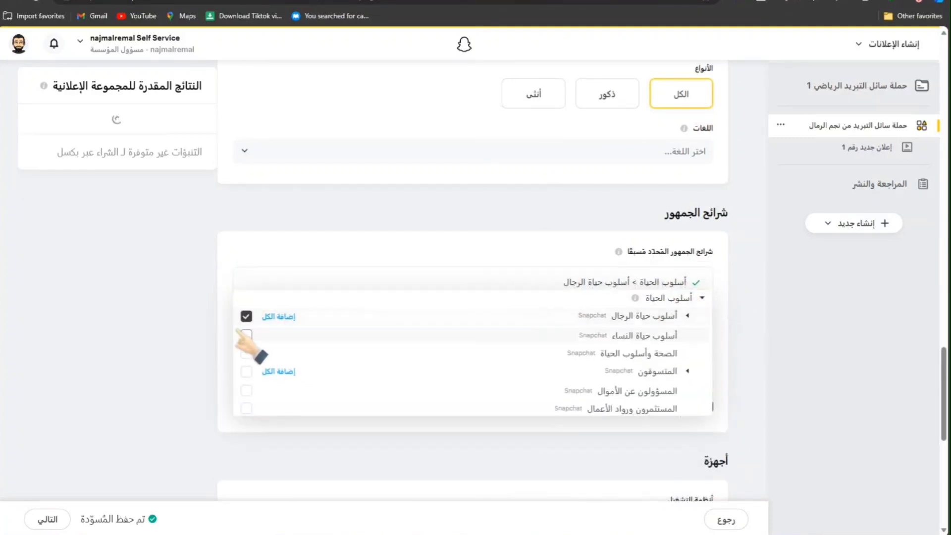
left_click(247, 371)
left_click(246, 408)
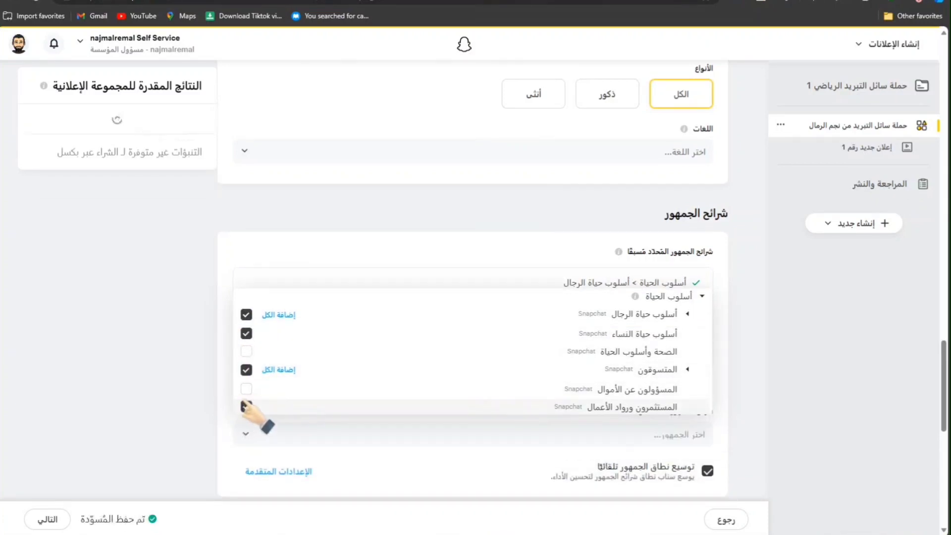
Add adventurers (المغامرون), car enthusiasts (المولعون بالسيارات) and Snapchat's sports and entertainment (رياضة وترفيه) to the predefined audience segments
scroll(251, 403, "down", 1)
left_click(246, 383)
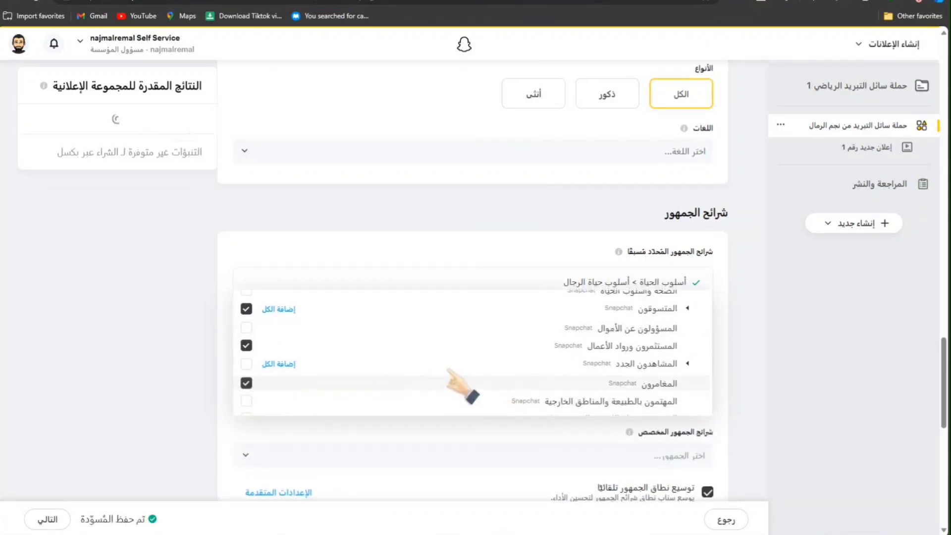
scroll(495, 378, "down", 1)
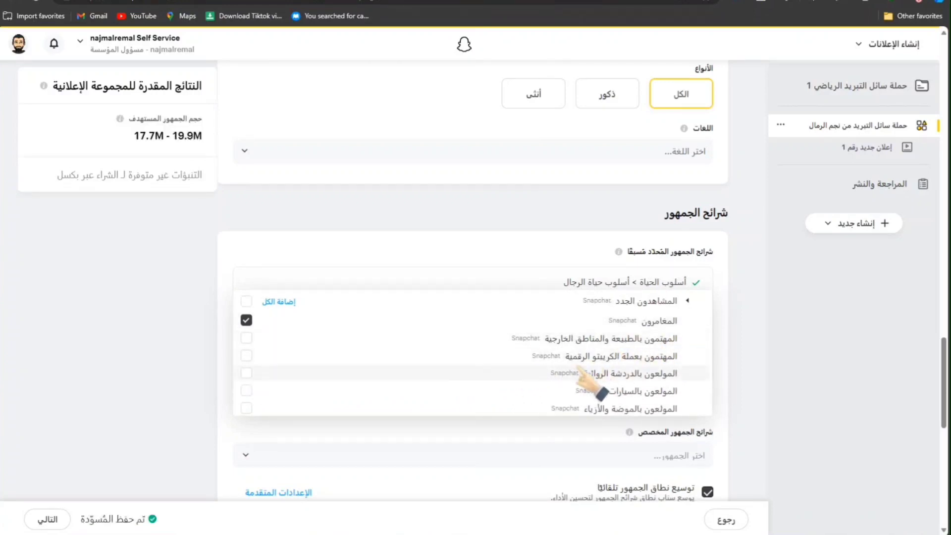
left_click(247, 391)
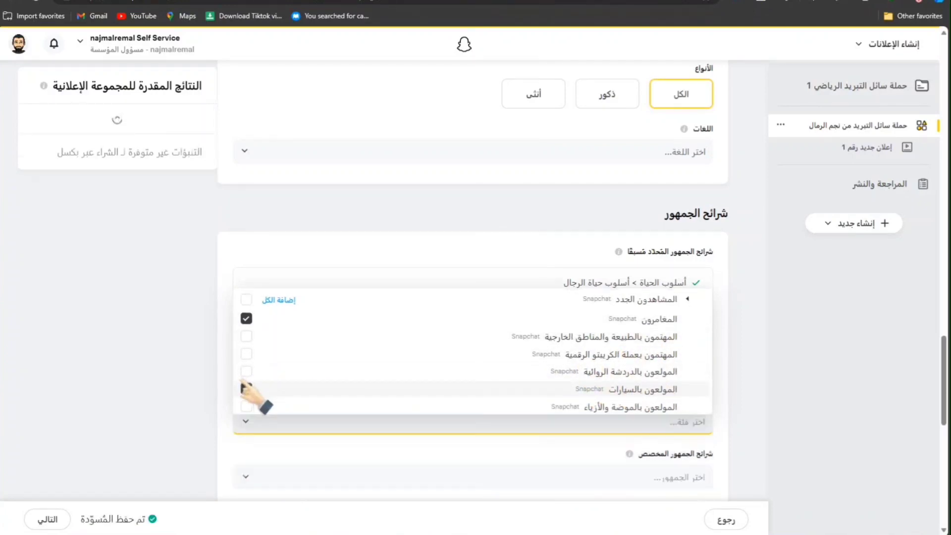
scroll(538, 386, "down", 2)
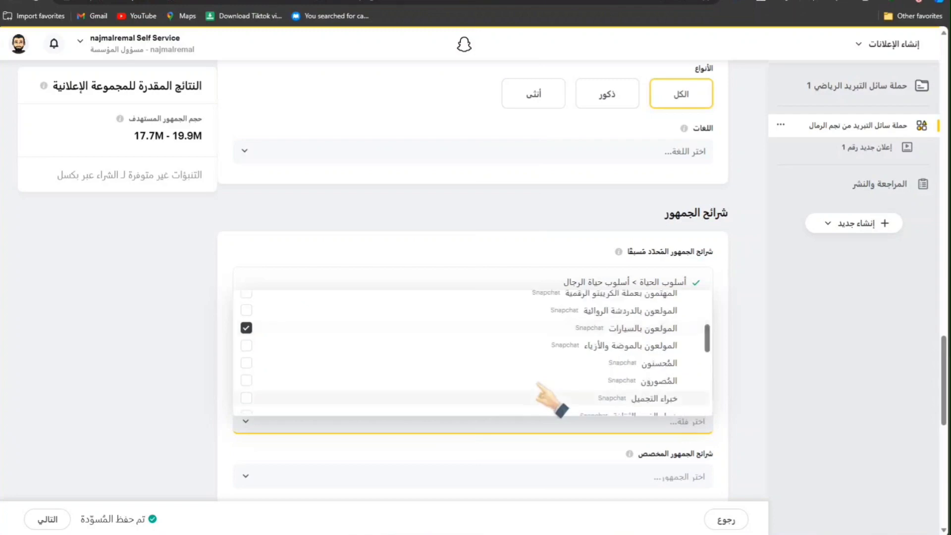
scroll(613, 346, "down", 2)
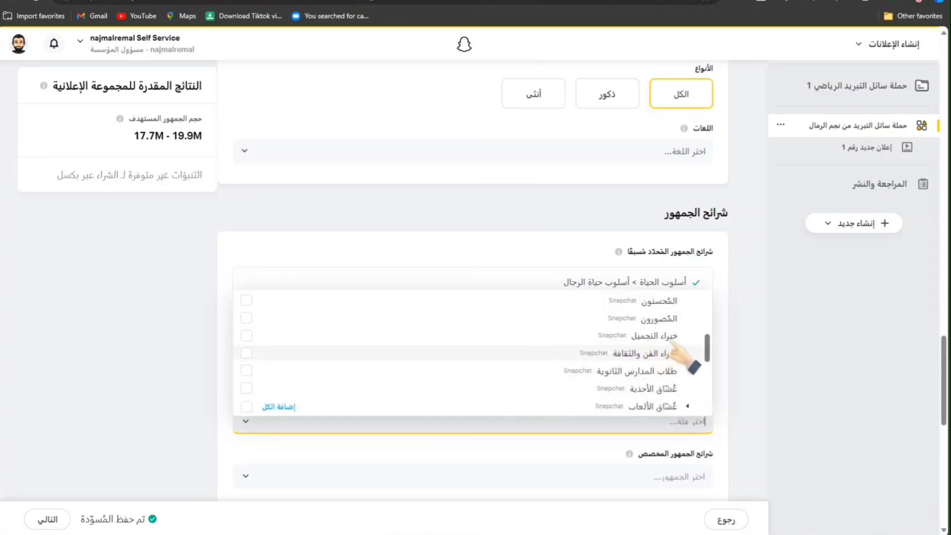
scroll(649, 349, "down", 2)
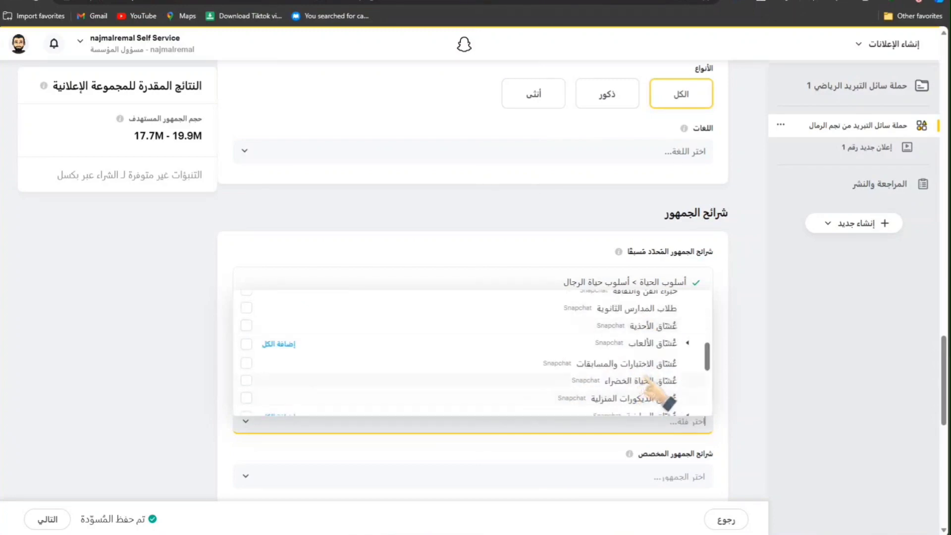
scroll(609, 312, "down", 6)
left_click(598, 303)
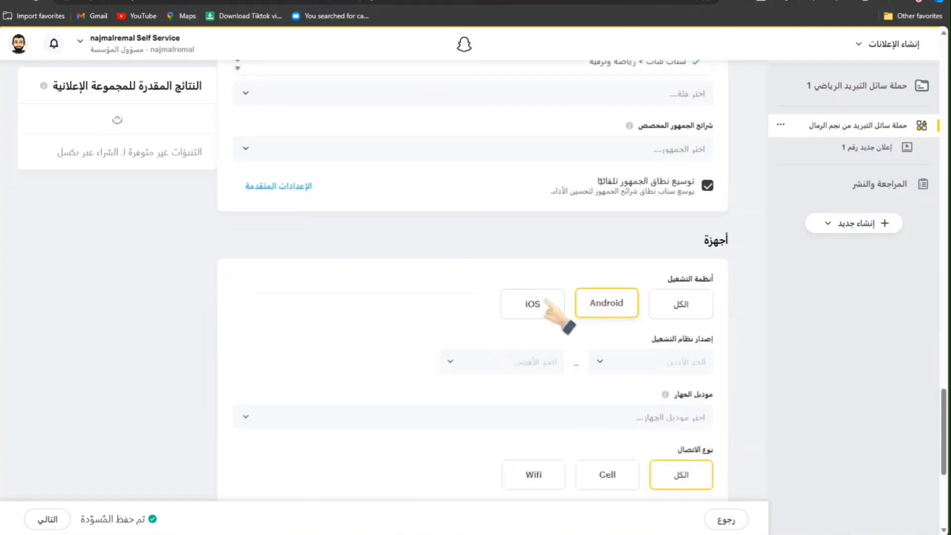
left_click(540, 305)
left_click(614, 356)
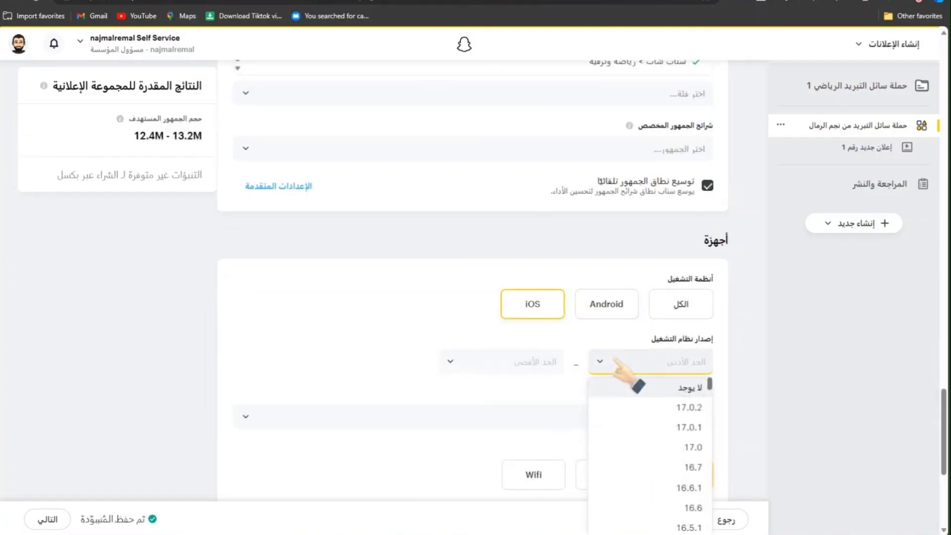
left_click(682, 304)
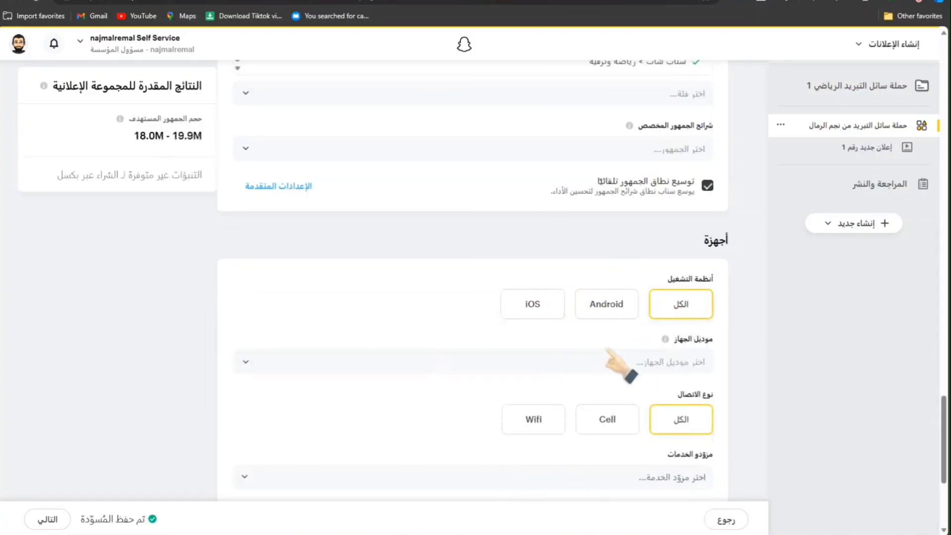
Proceed to the ad details and enter the brand name شركة نجم الرمال and the headline سائل التبريد الرياضي
scroll(644, 367, "down", 5)
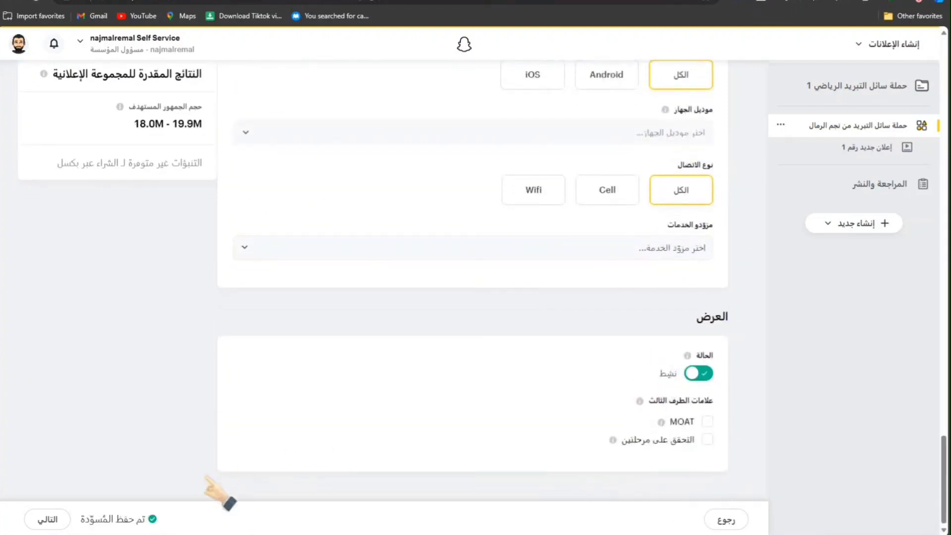
left_click(44, 518)
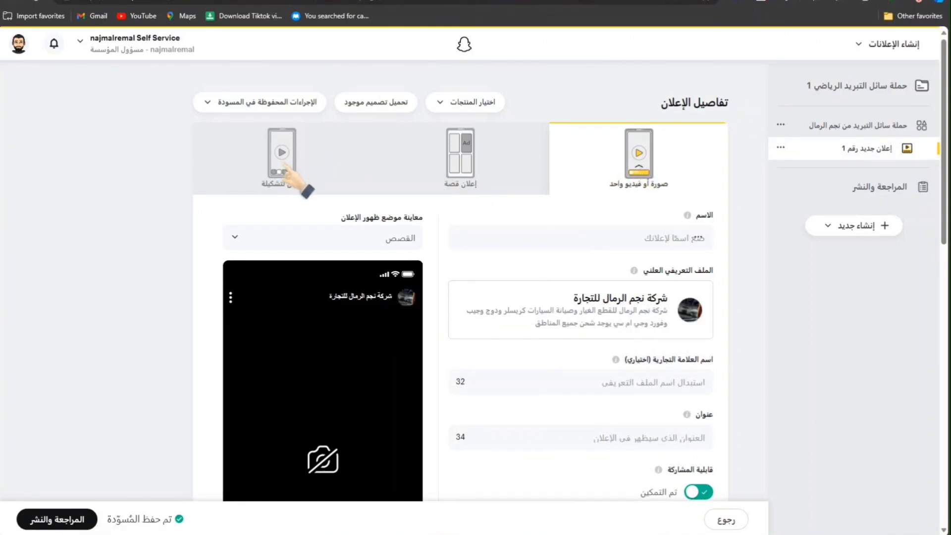
scroll(453, 237, "down", 2)
left_click(669, 305)
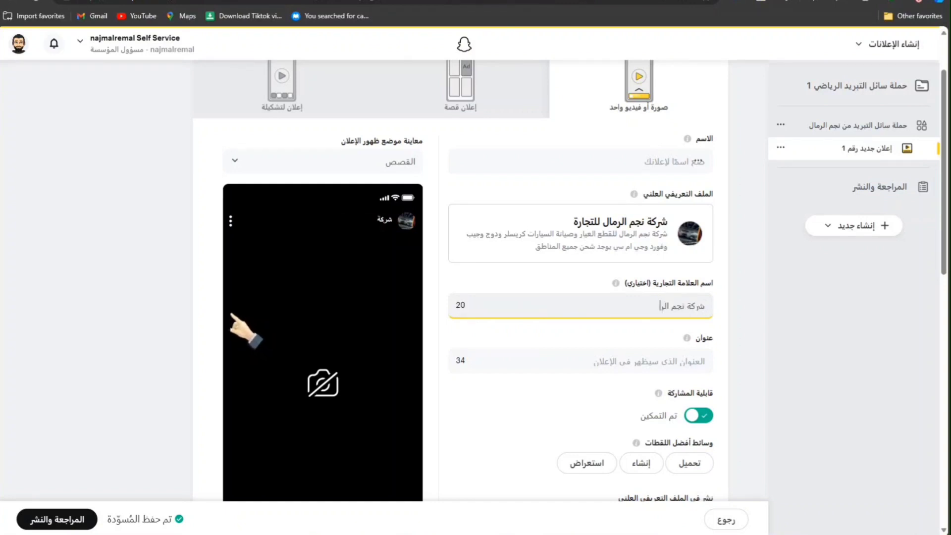
left_click(654, 354)
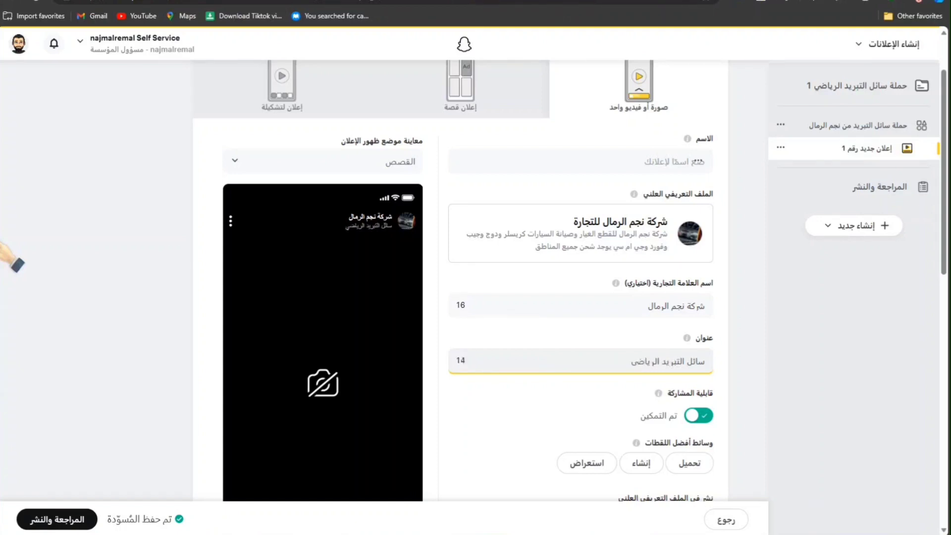
Upload the coolant video c274d29f-127e-41ac-bed7-d90ec5e8a264.mp4 as the ad's top snap media and check its preview
scroll(652, 356, "down", 5)
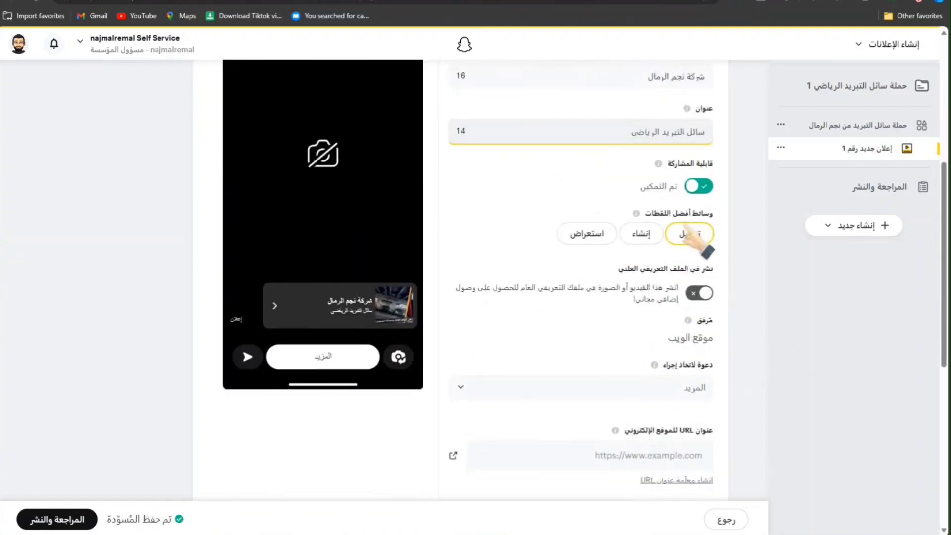
left_click(684, 232)
double_click(145, 207)
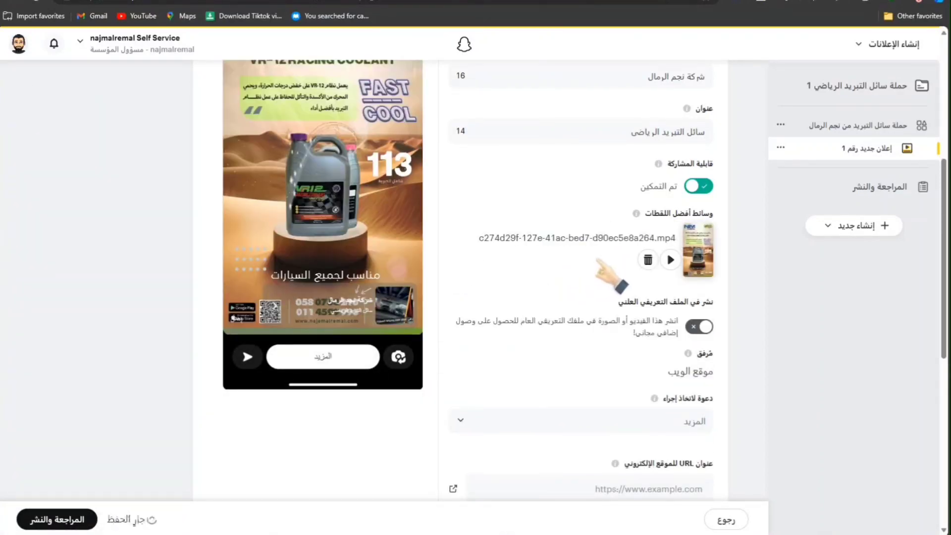
scroll(328, 243, "up", 2)
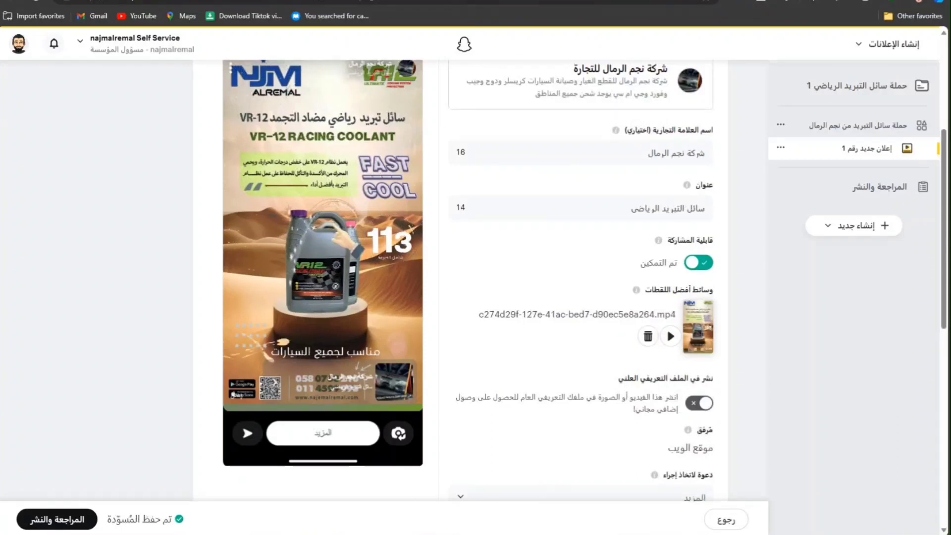
Set the ad's call to action to get it now (احصل عليه الآن) and check it in the preview
scroll(606, 331, "down", 5)
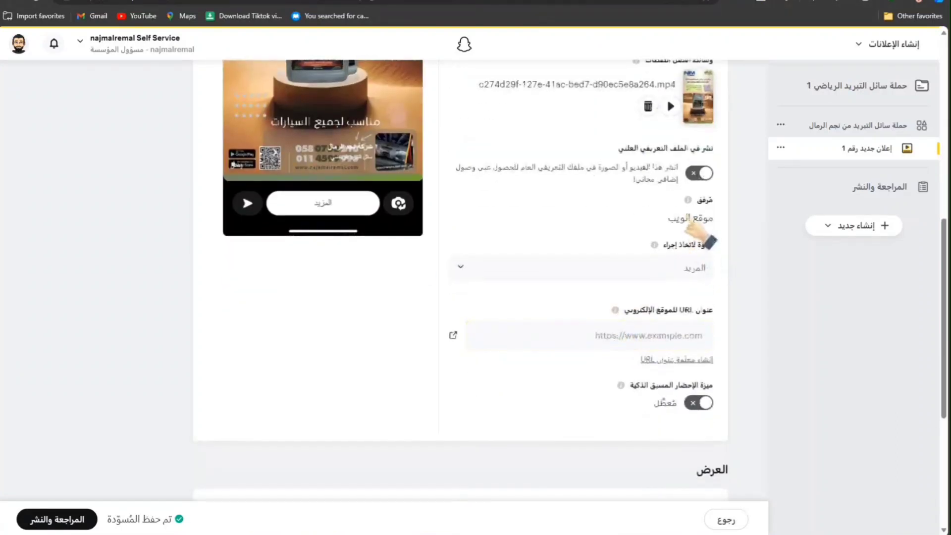
left_click(609, 257)
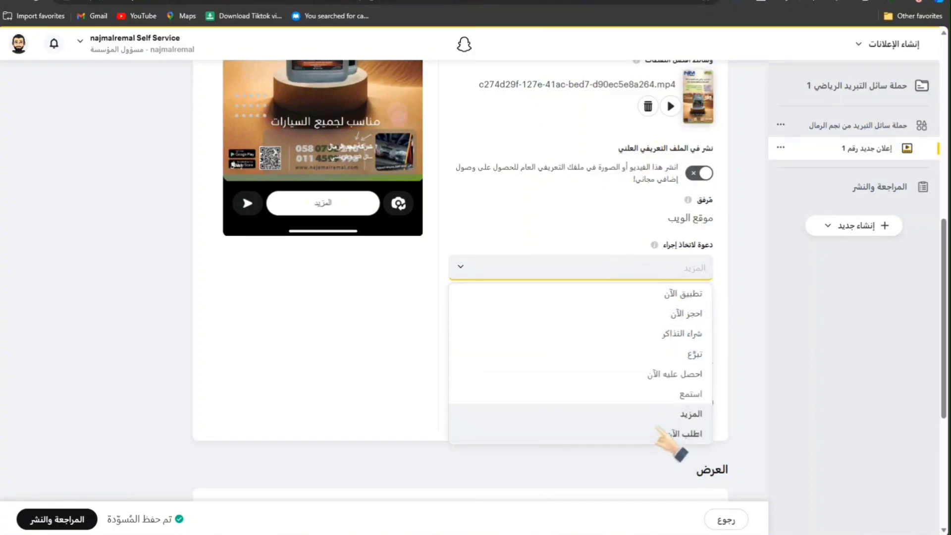
left_click(676, 374)
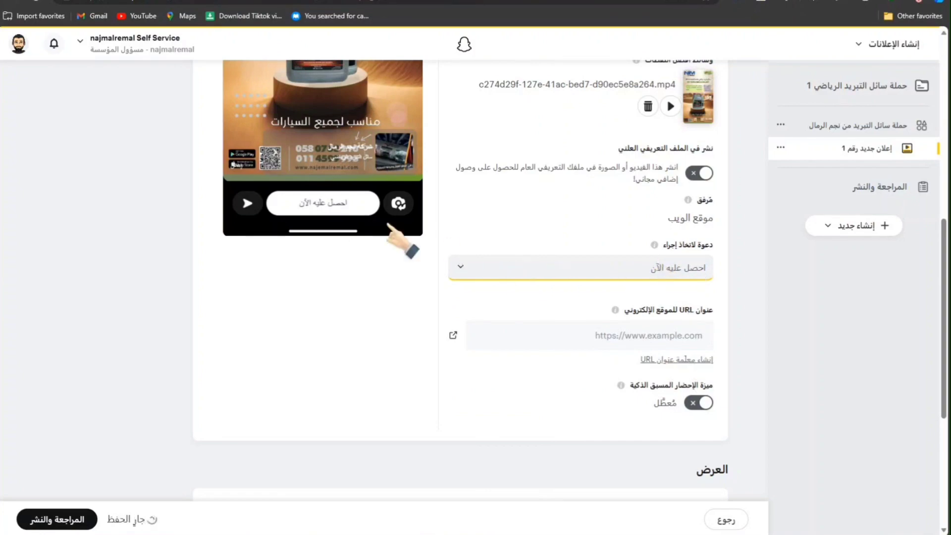
scroll(347, 297, "up", 3)
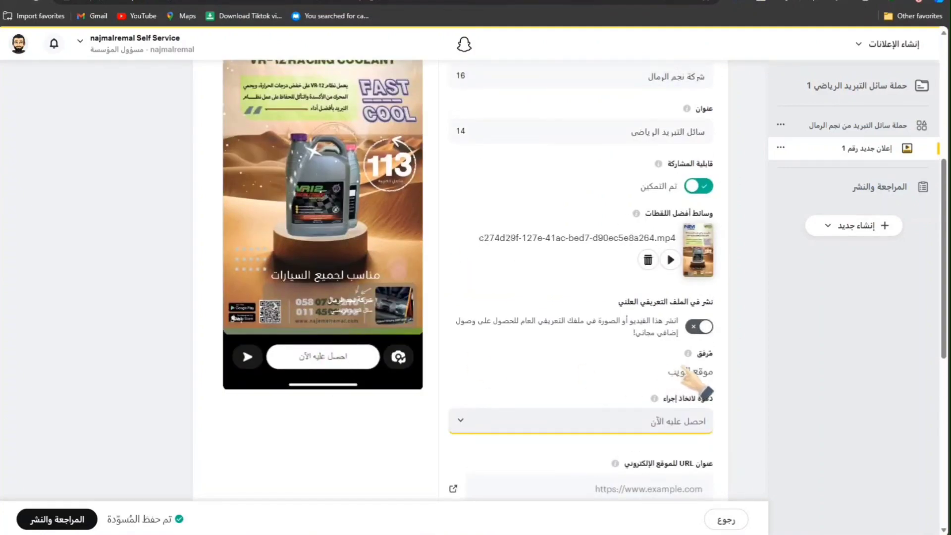
scroll(691, 379, "down", 3)
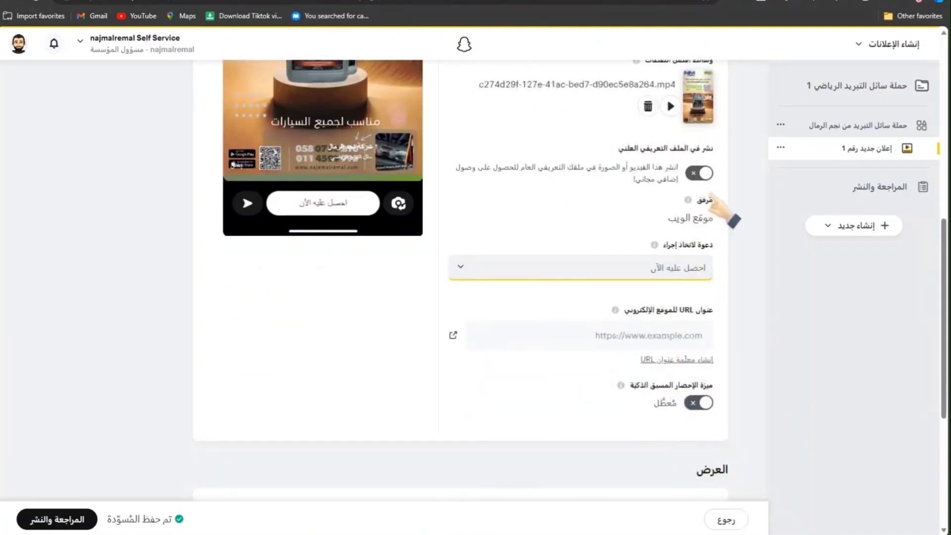
Enter the ad's website URL and name the ad حملة سائل التبريد الرياضي VR12
left_click(653, 336)
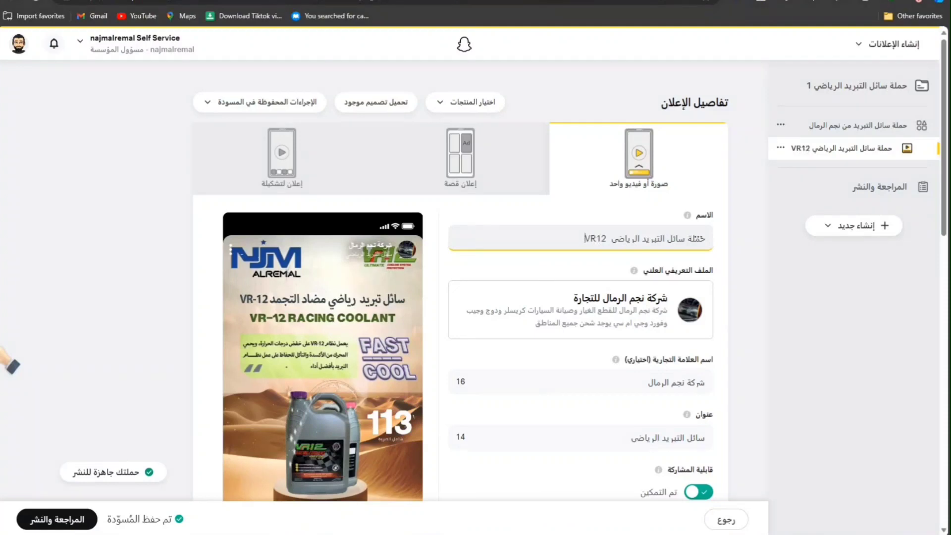
scroll(578, 318, "down", 15)
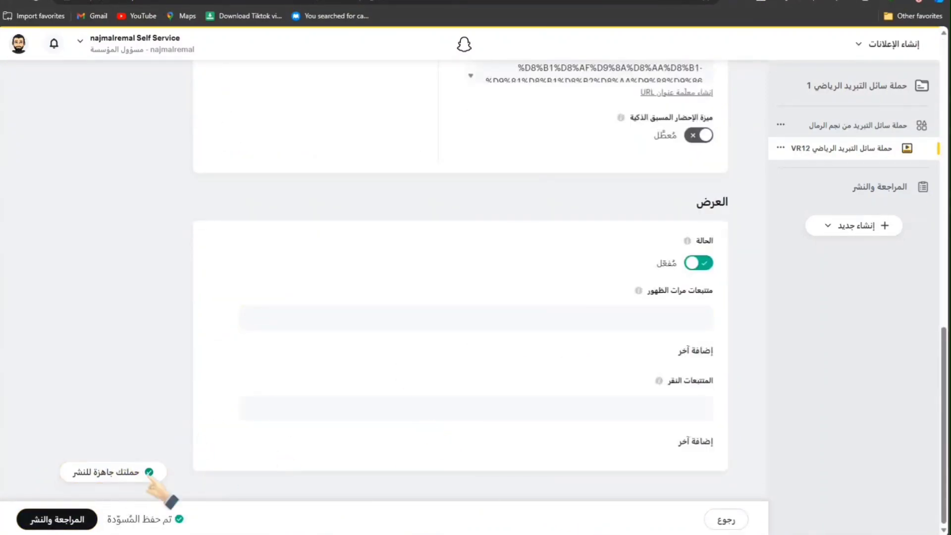
Open the campaign review and examine the schedule, spend limits, bid, placements, ad preview and target audience size
left_click(49, 517)
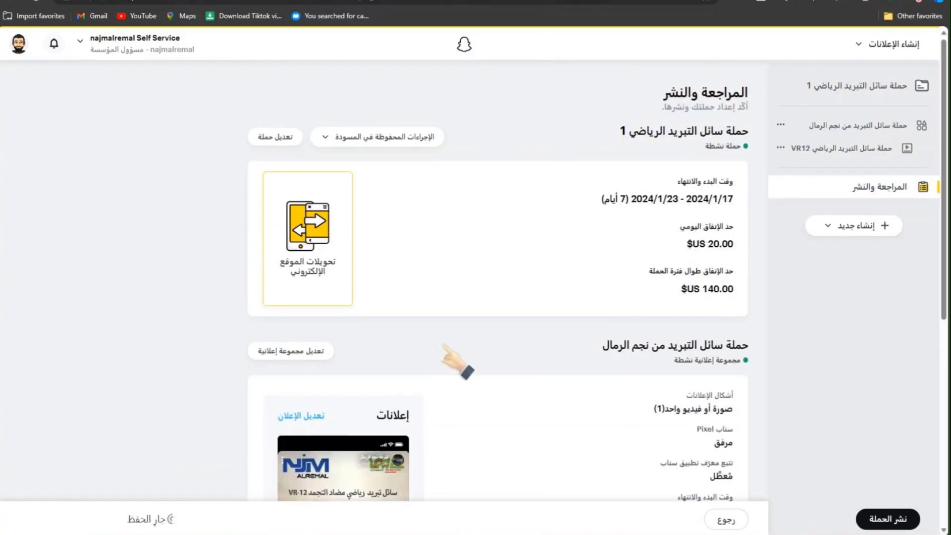
scroll(466, 356, "down", 4)
scroll(471, 344, "up", 4)
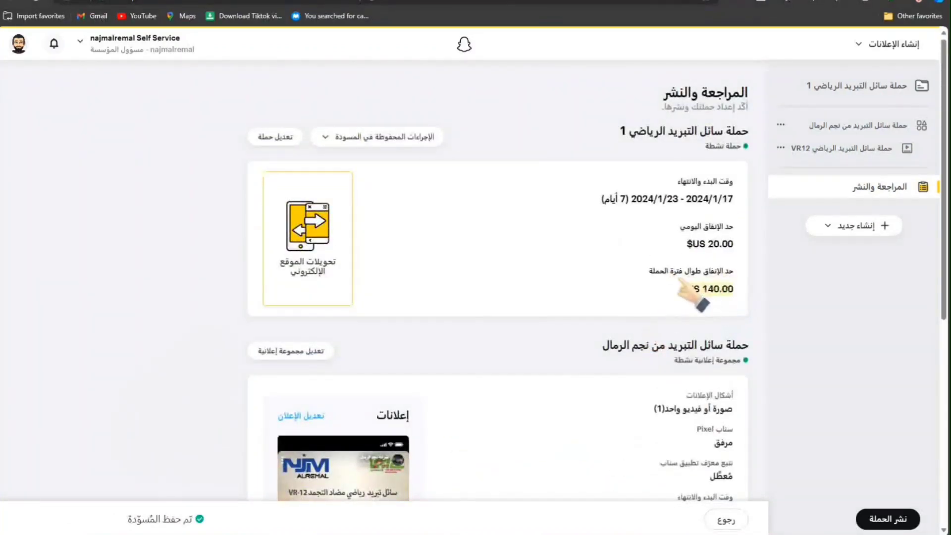
scroll(715, 199, "down", 6)
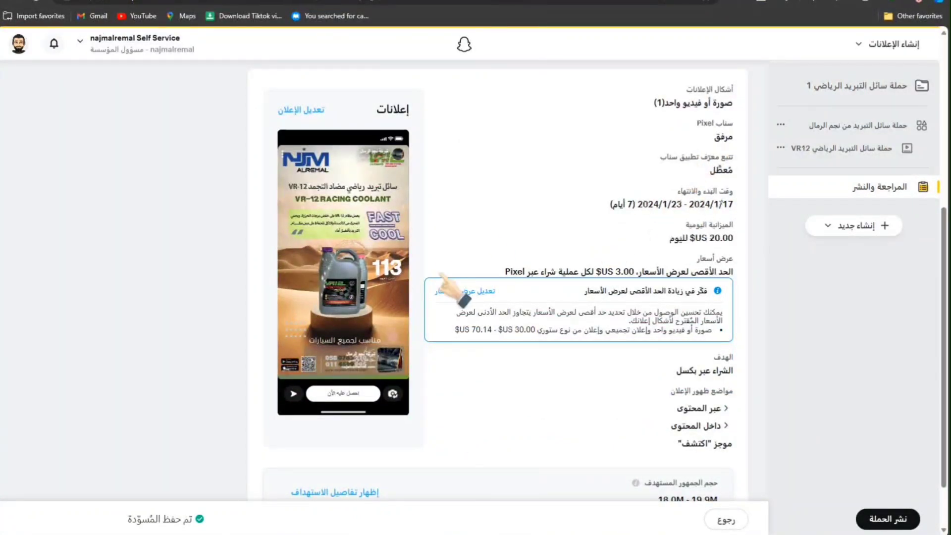
scroll(643, 309, "down", 1)
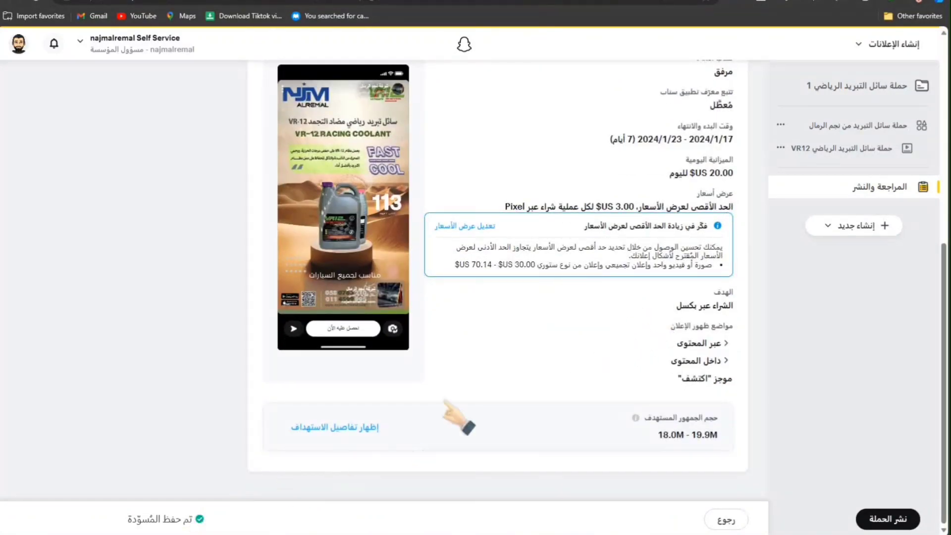
scroll(474, 404, "up", 6)
scroll(476, 400, "down", 5)
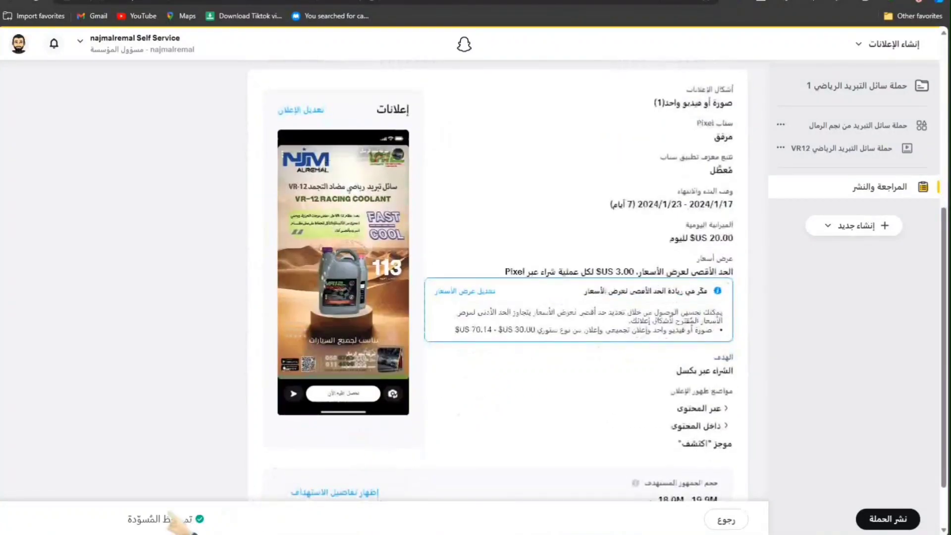
scroll(540, 416, "down", 1)
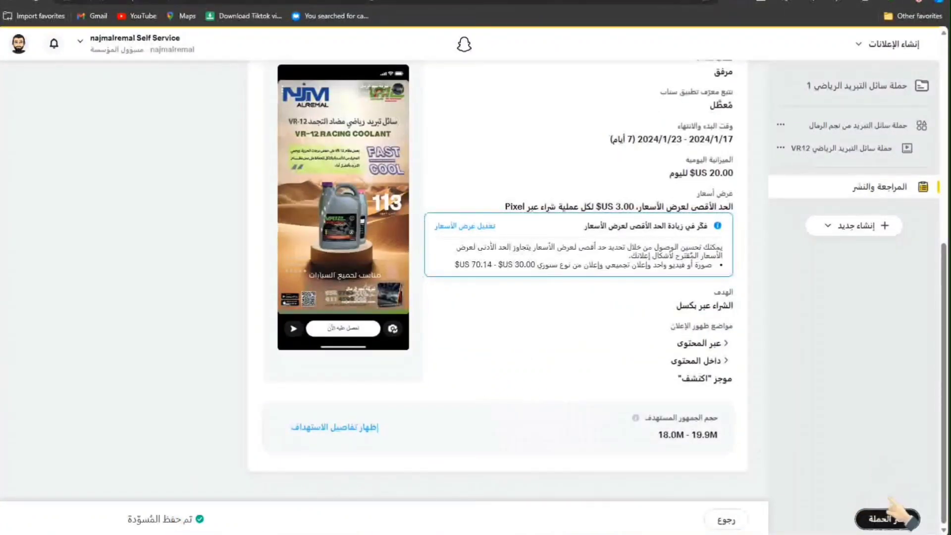
Publish the campaign, dismissing the ease-of-use survey, and open campaign management
left_click(873, 517)
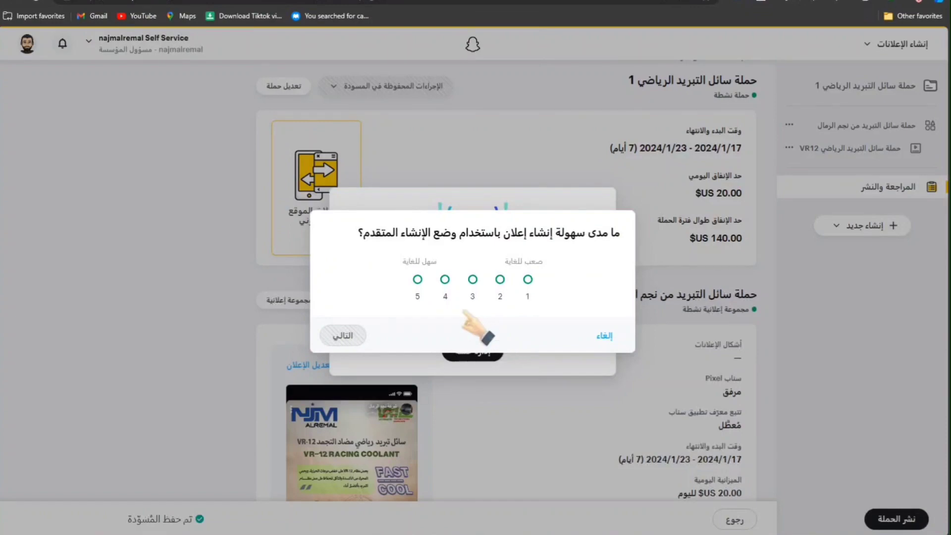
left_click(605, 336)
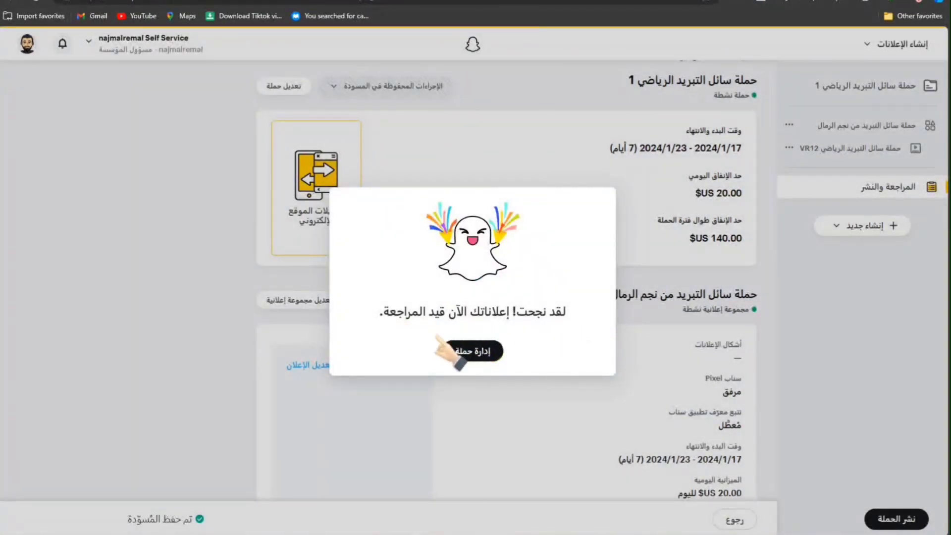
left_click(471, 350)
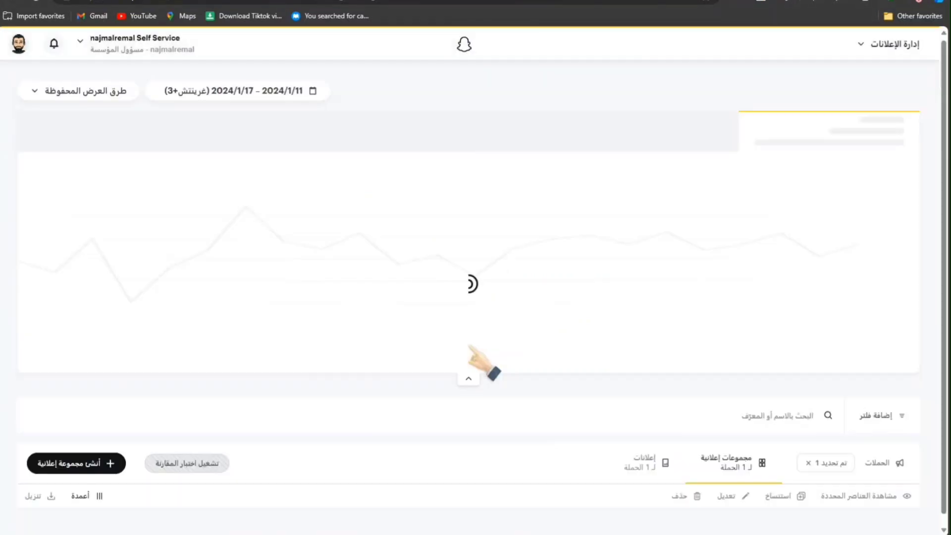